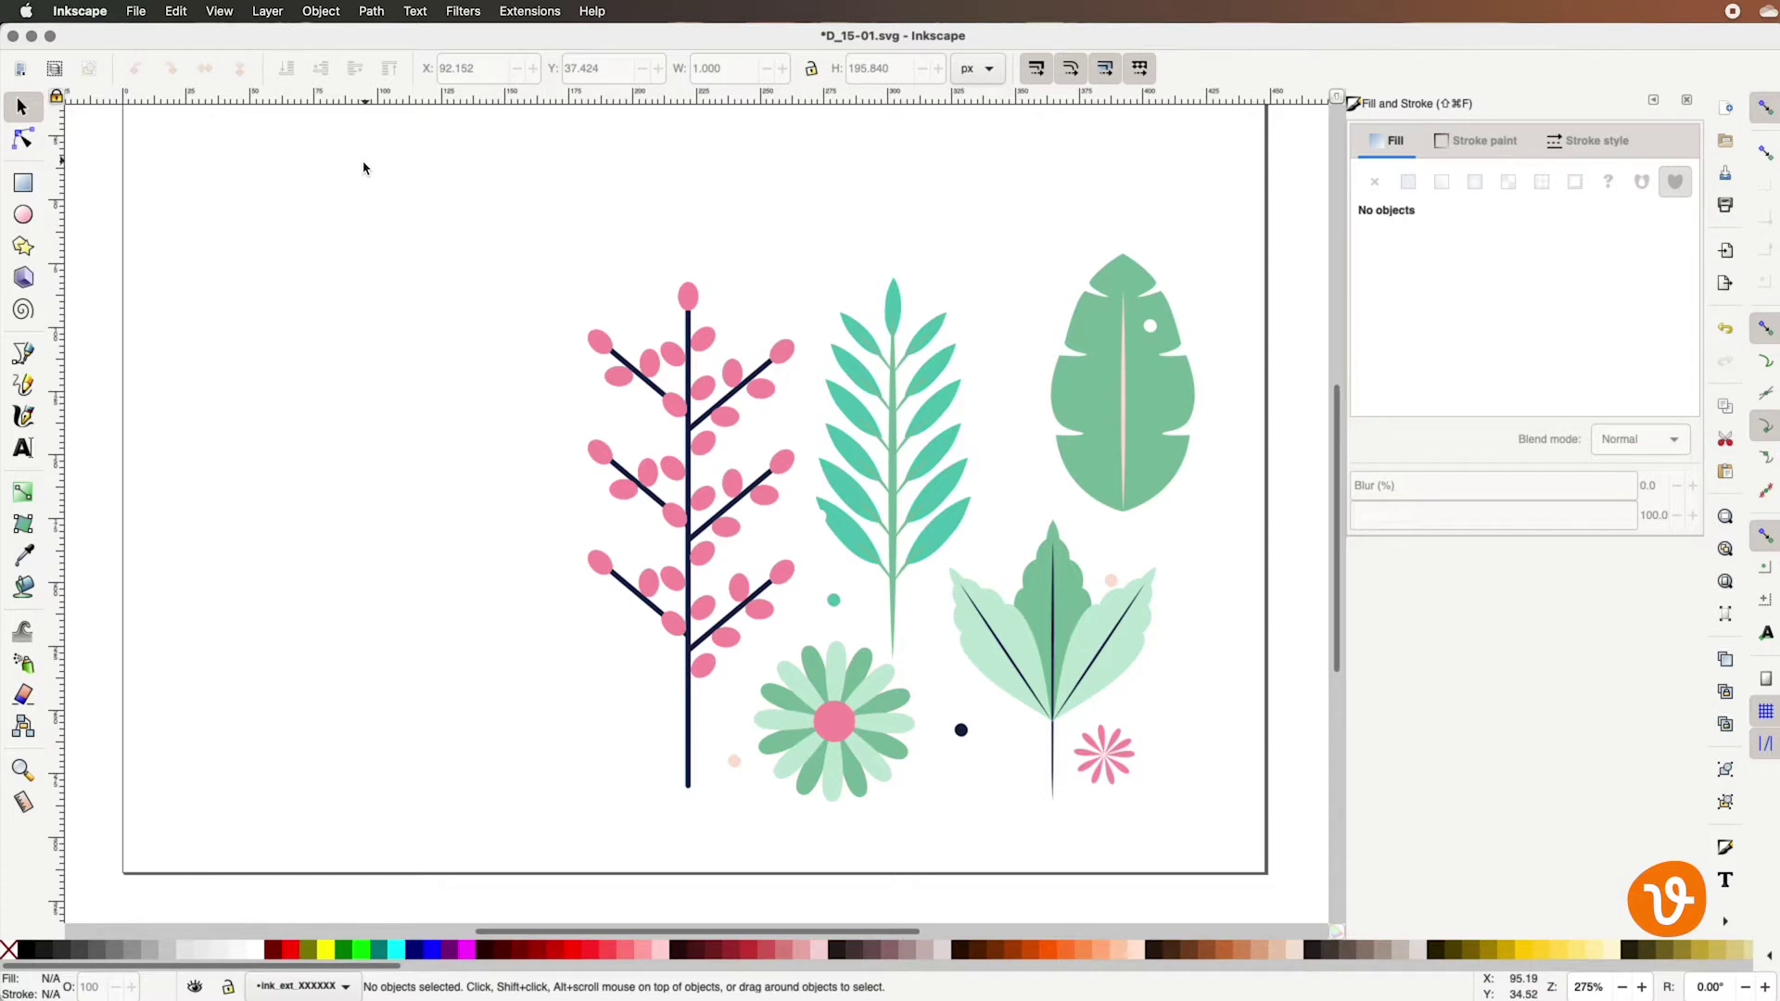
# Draw a straight vertical line with the Pen tool in the empty area left of the plant artwork.
pyautogui.click(21, 358)
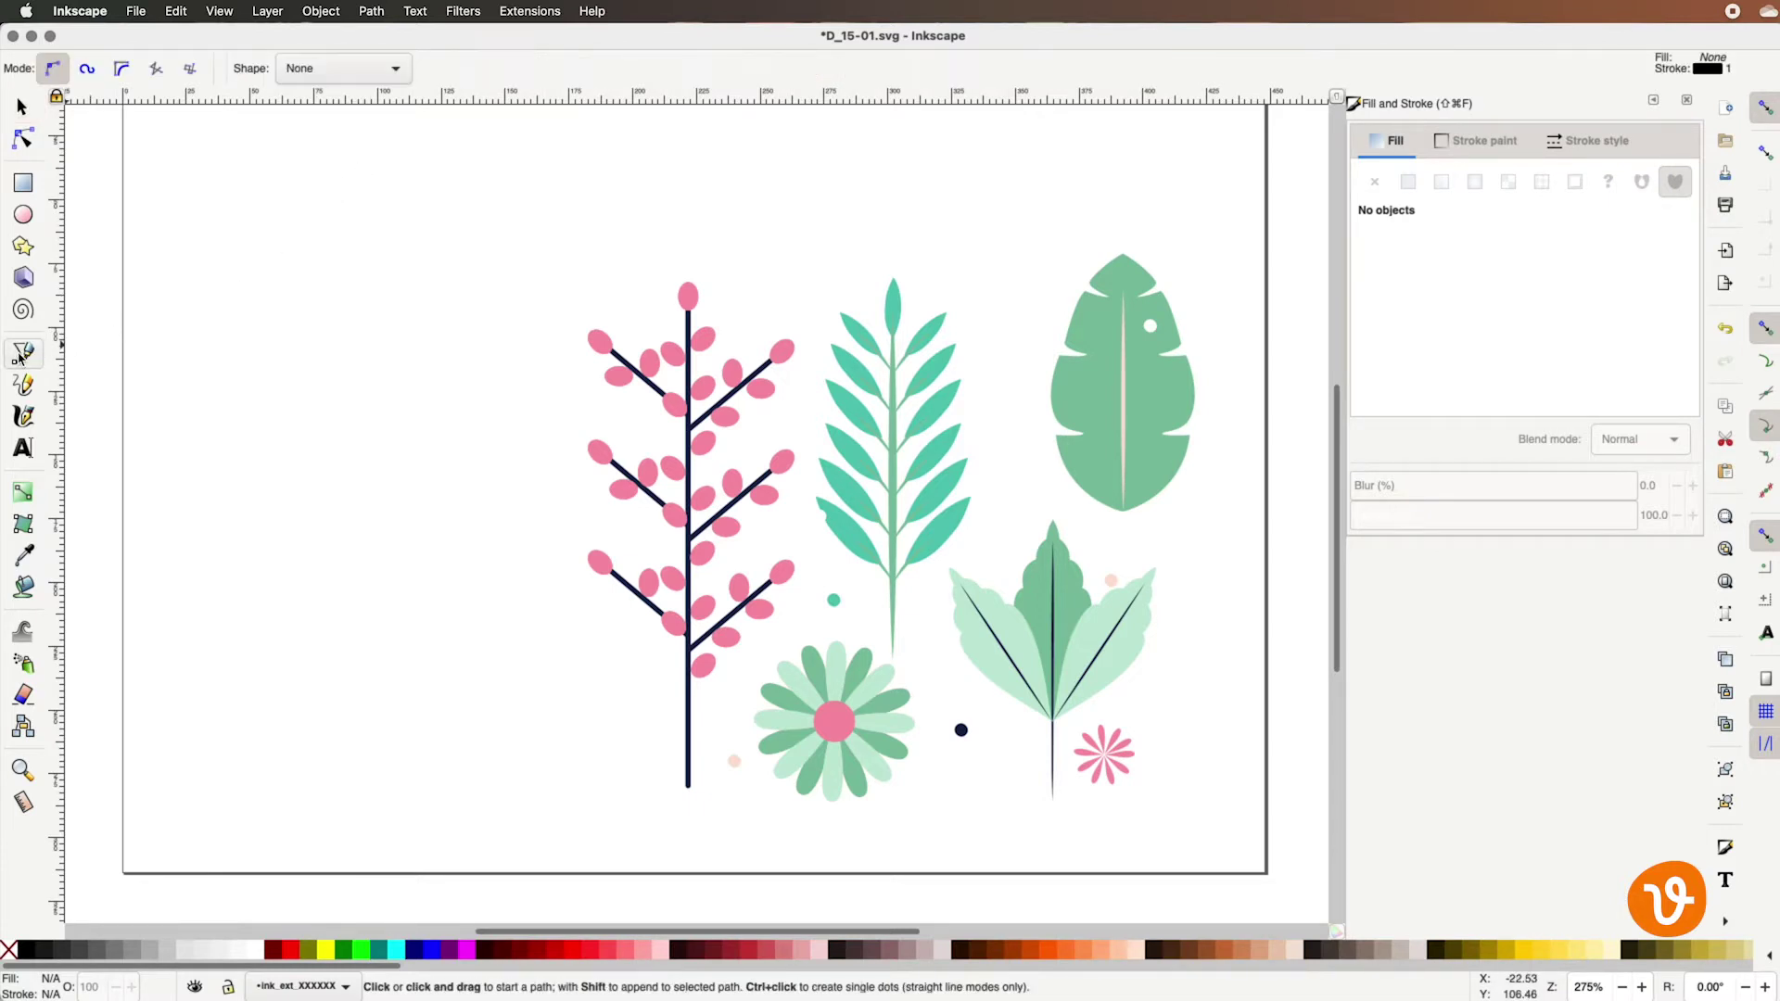
pyautogui.click(380, 165)
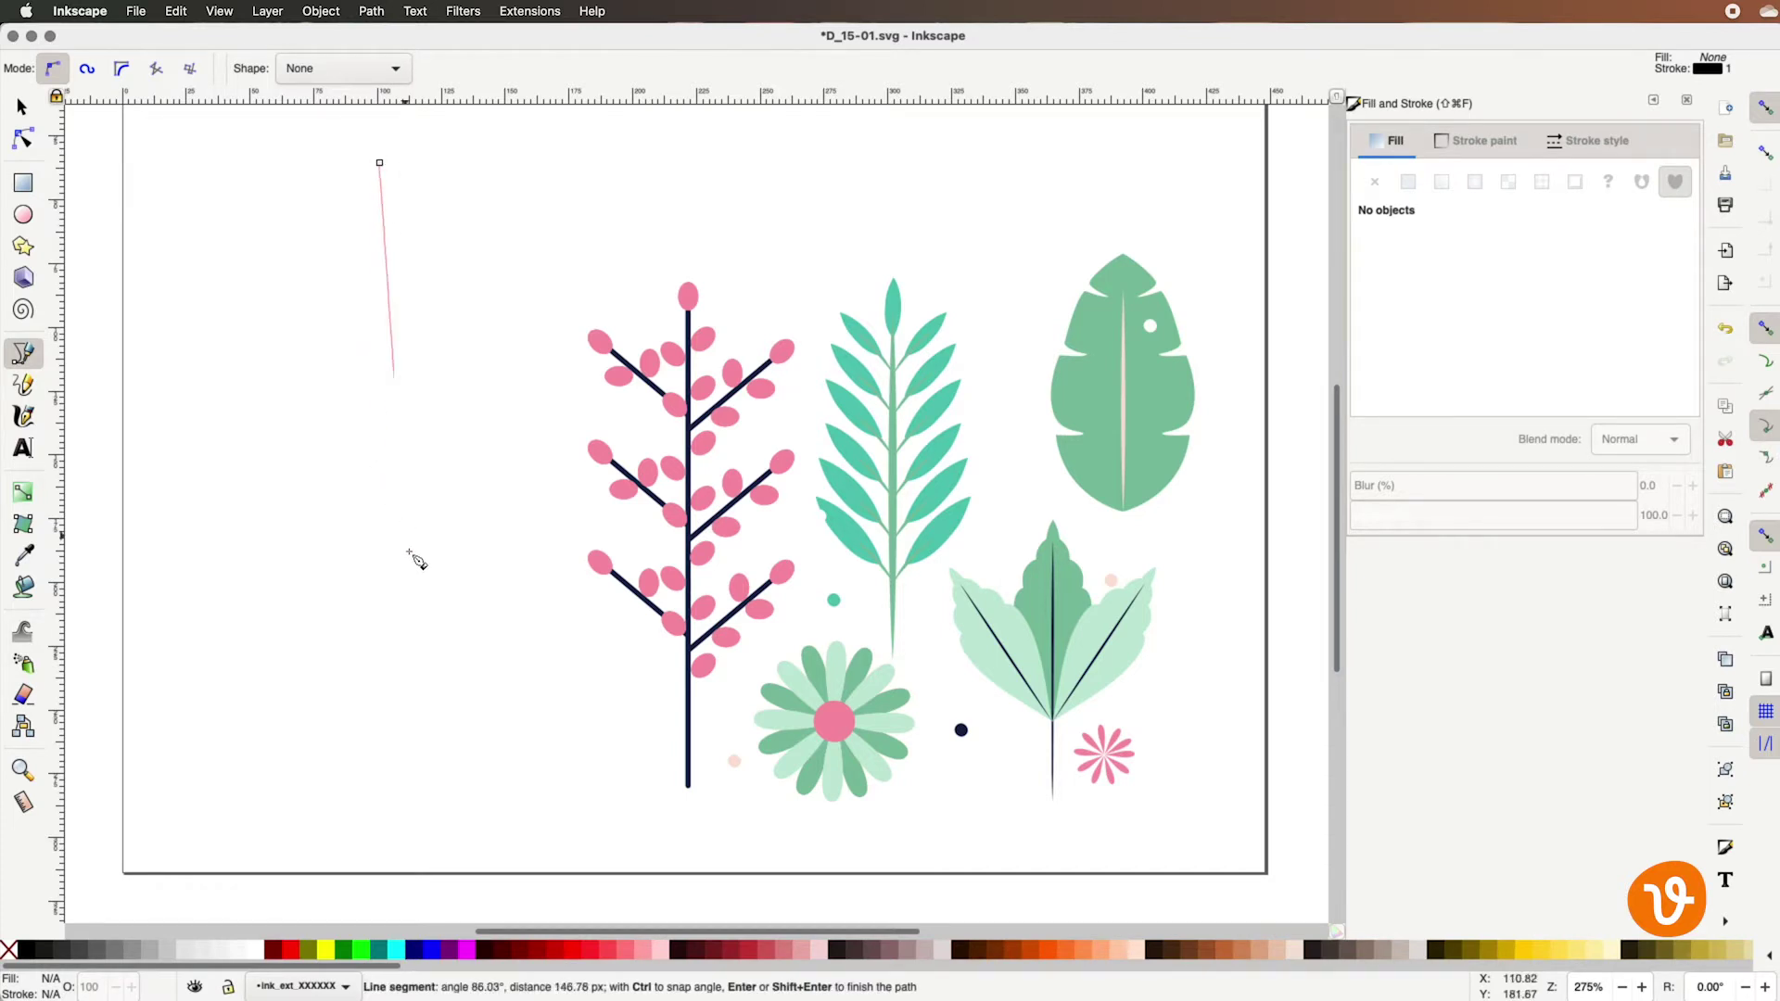
pyautogui.press('ctrl')
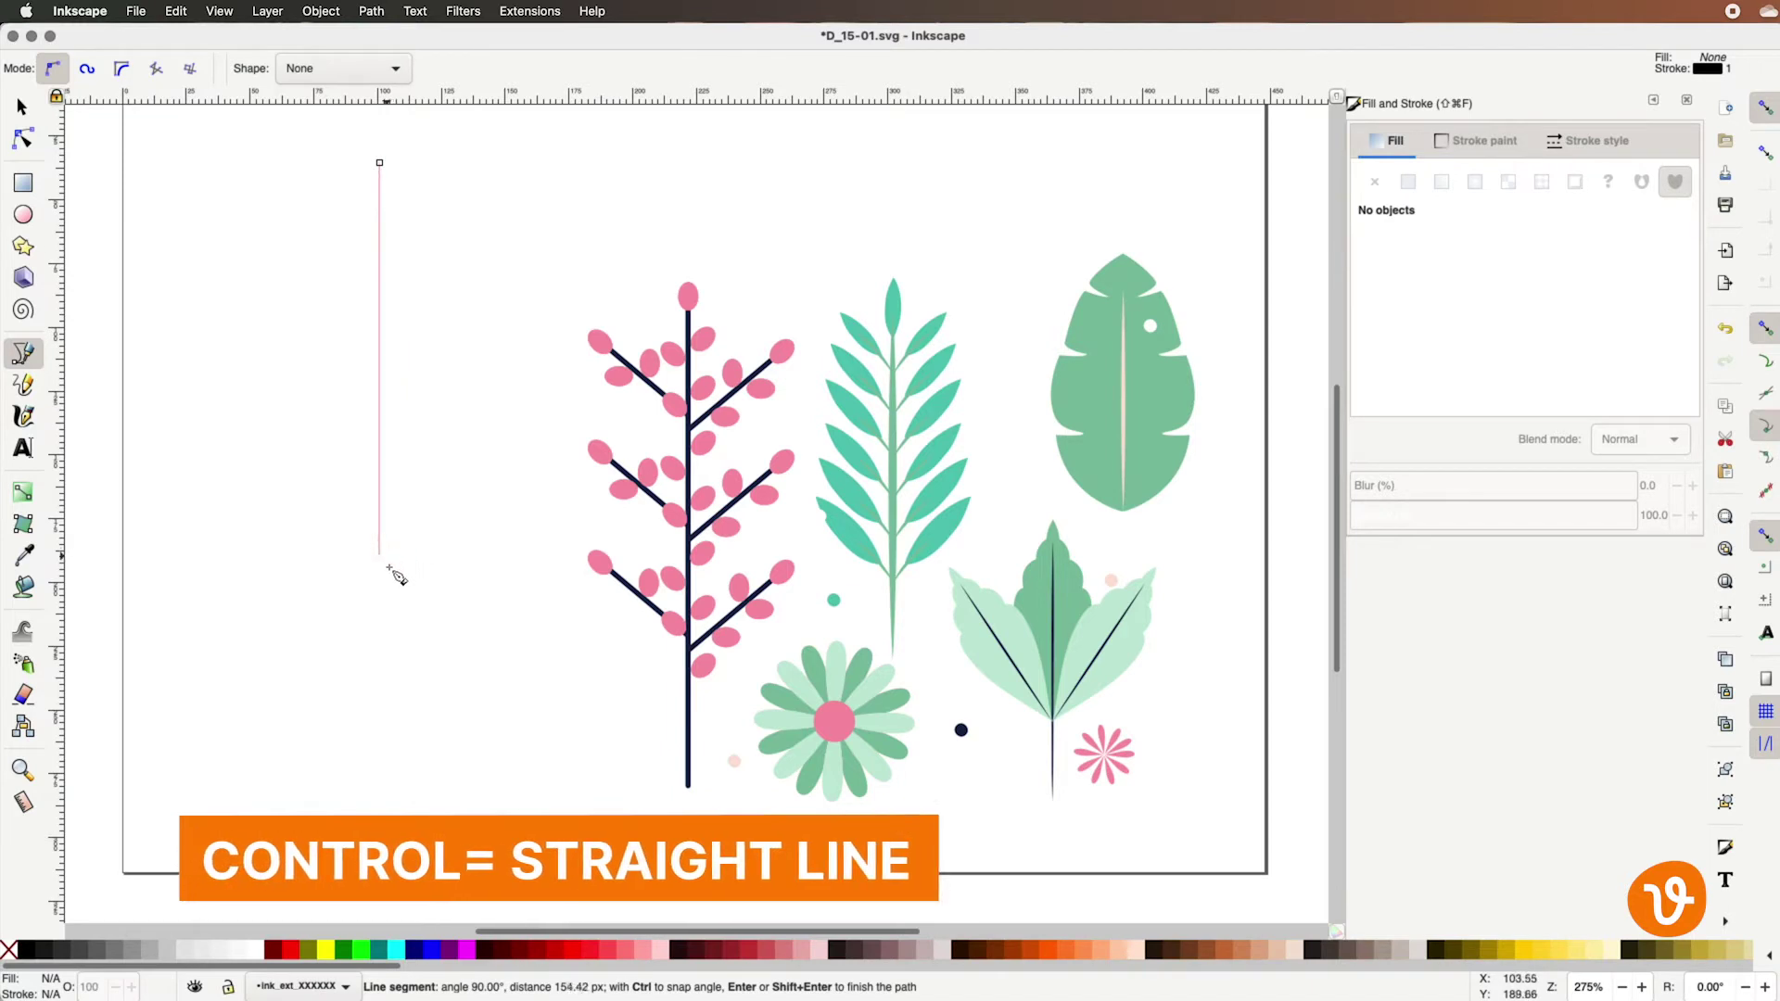
pyautogui.click(388, 691)
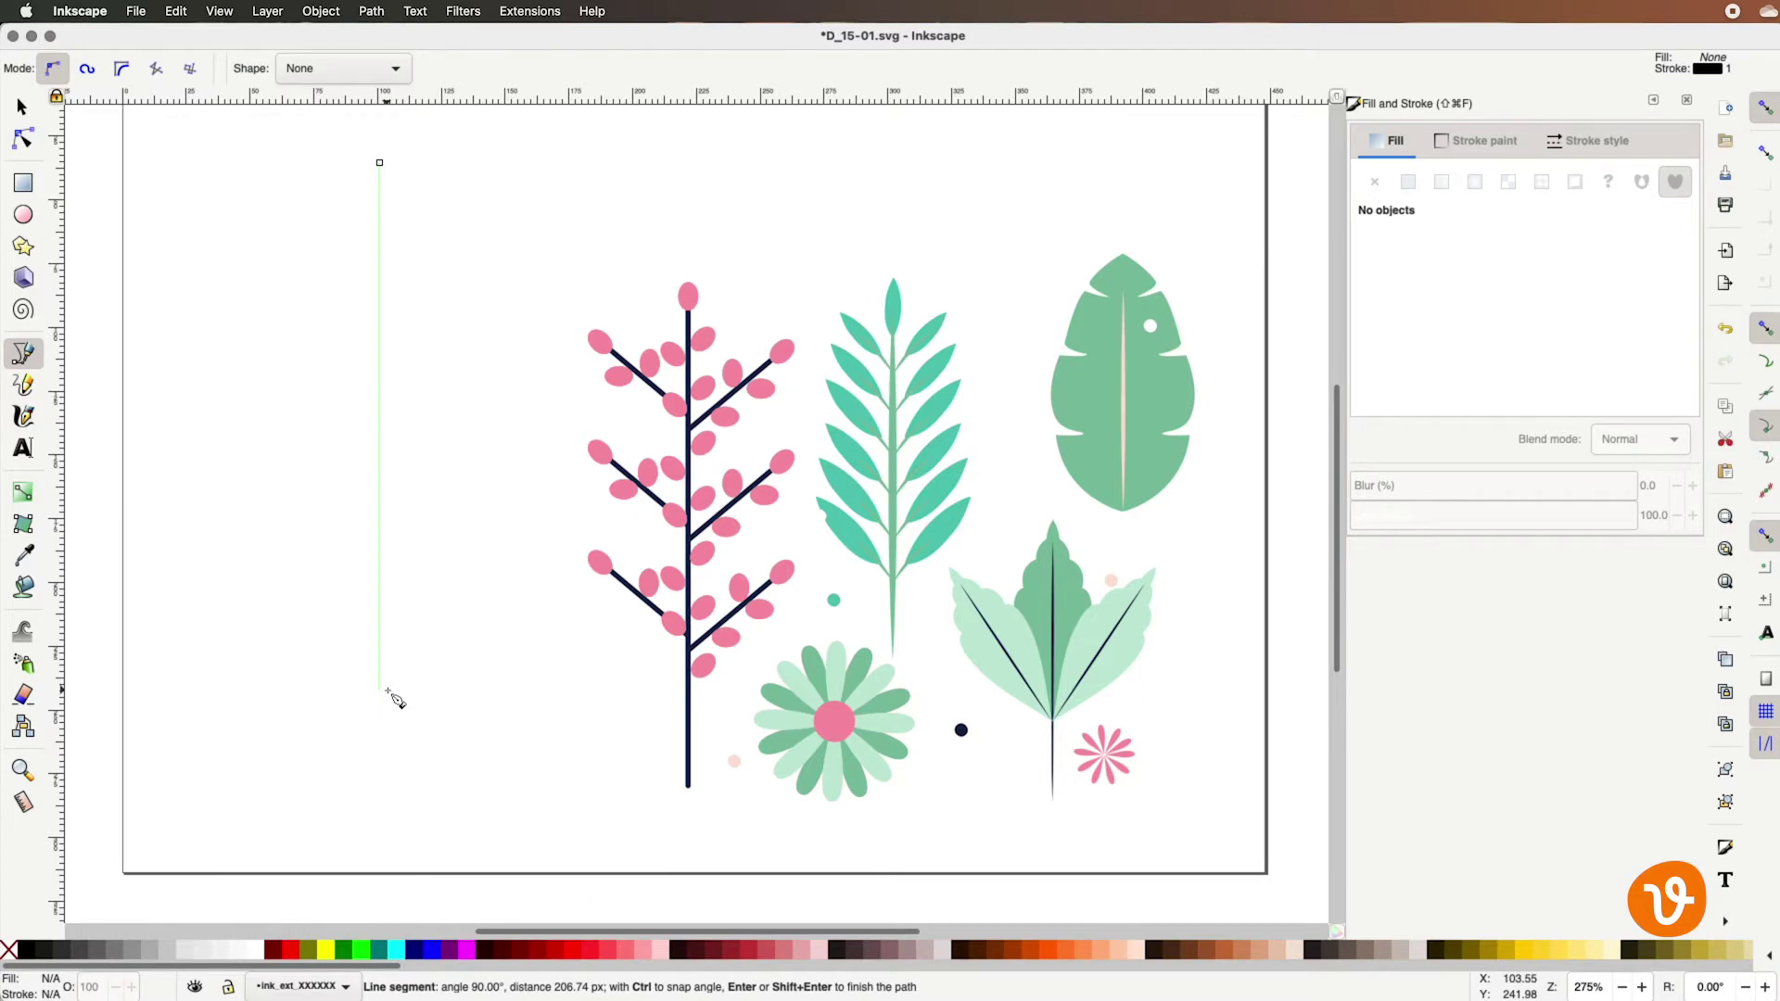
pyautogui.press('Return')
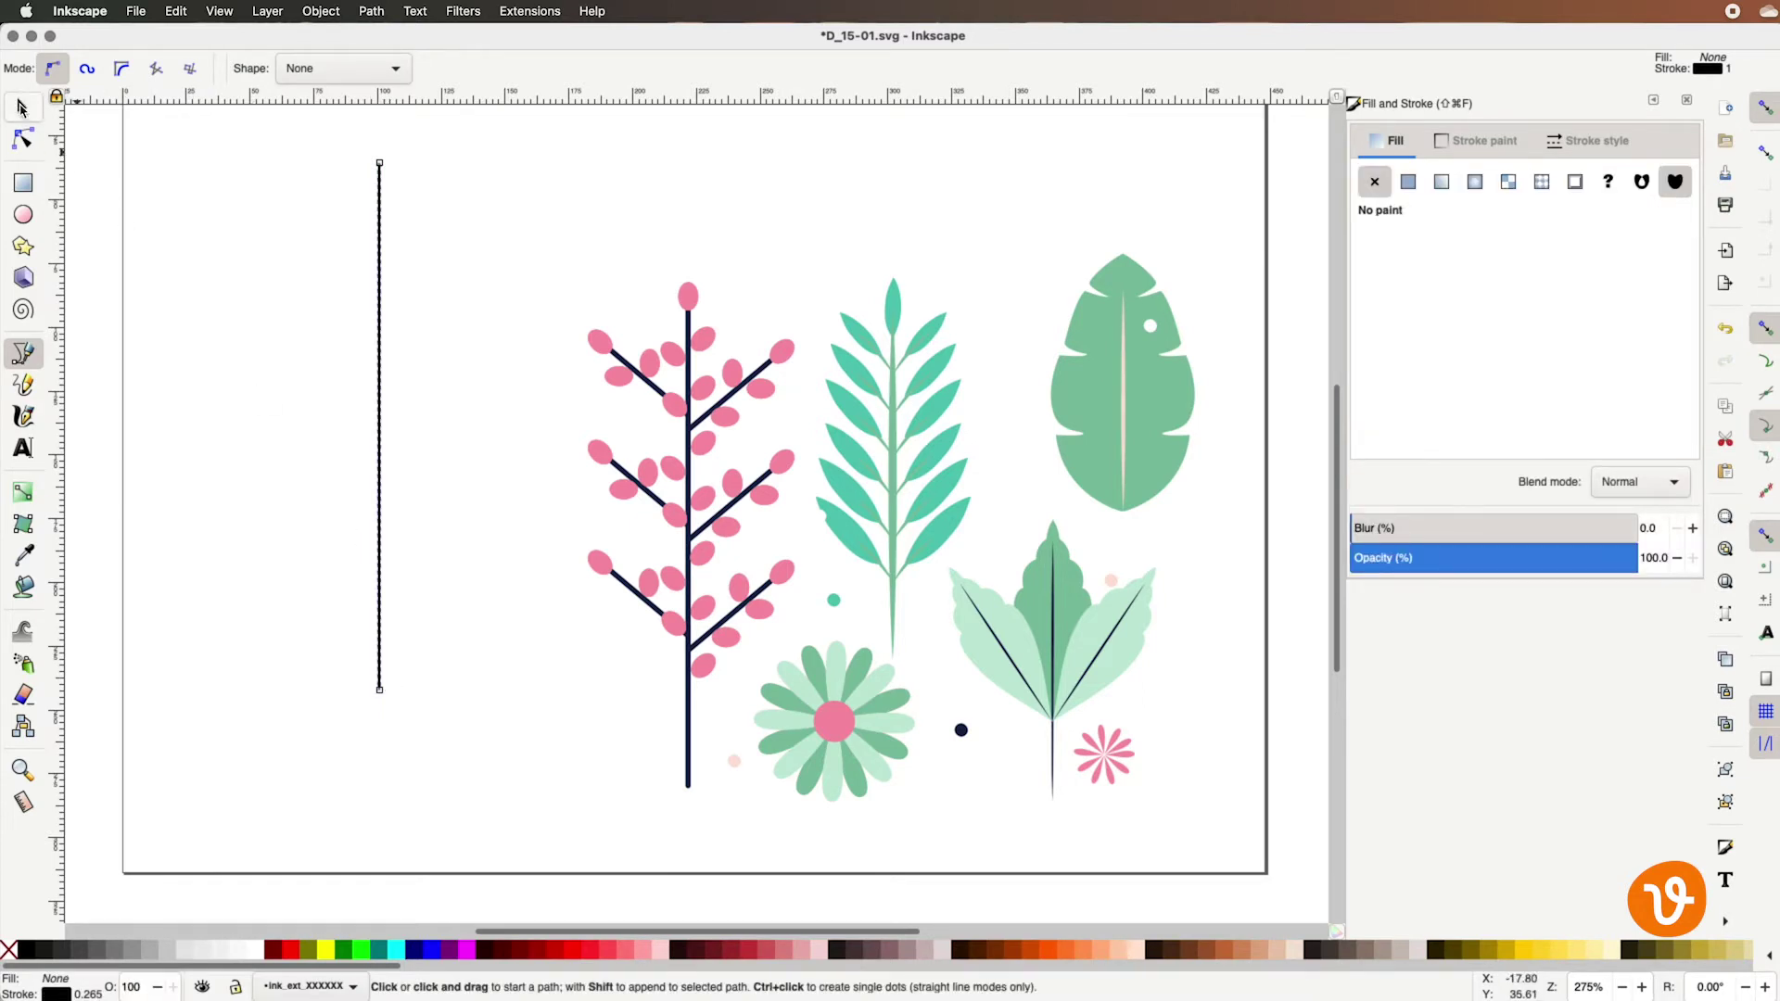
# Shorten the line by lowering its top end, and set its stroke red, then back to black.
pyautogui.click(22, 108)
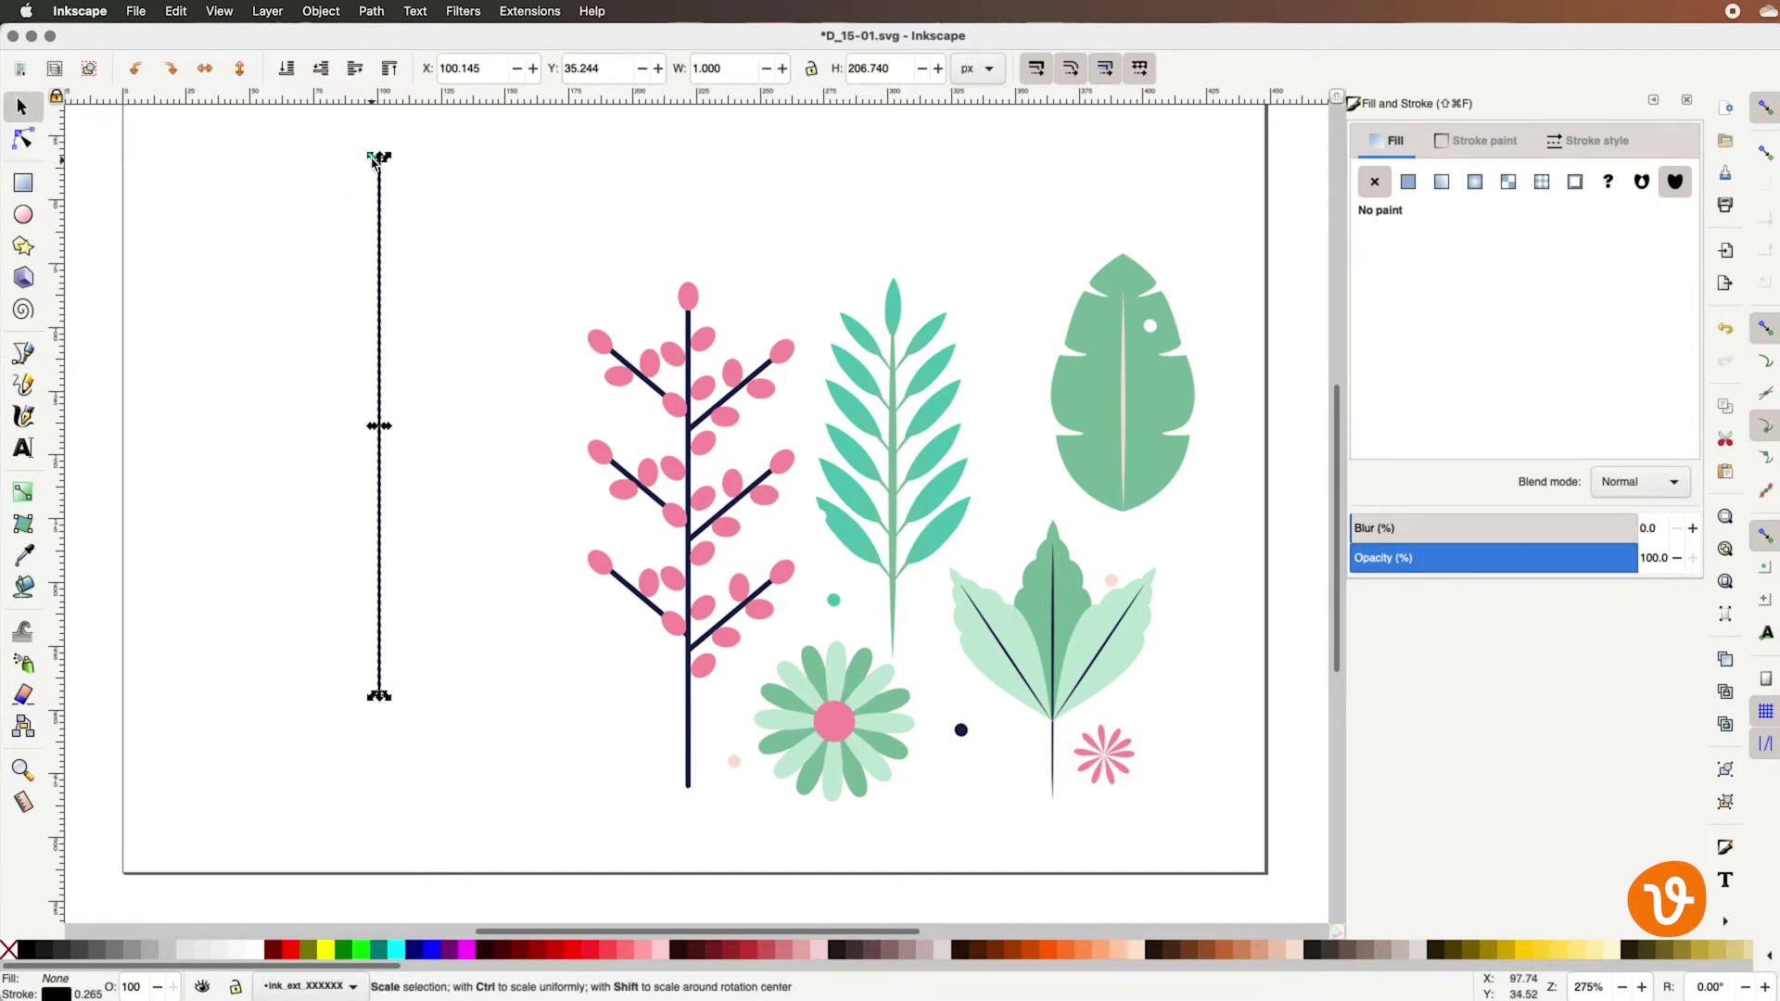
pyautogui.moveTo(380, 157); pyautogui.dragTo(385, 244)
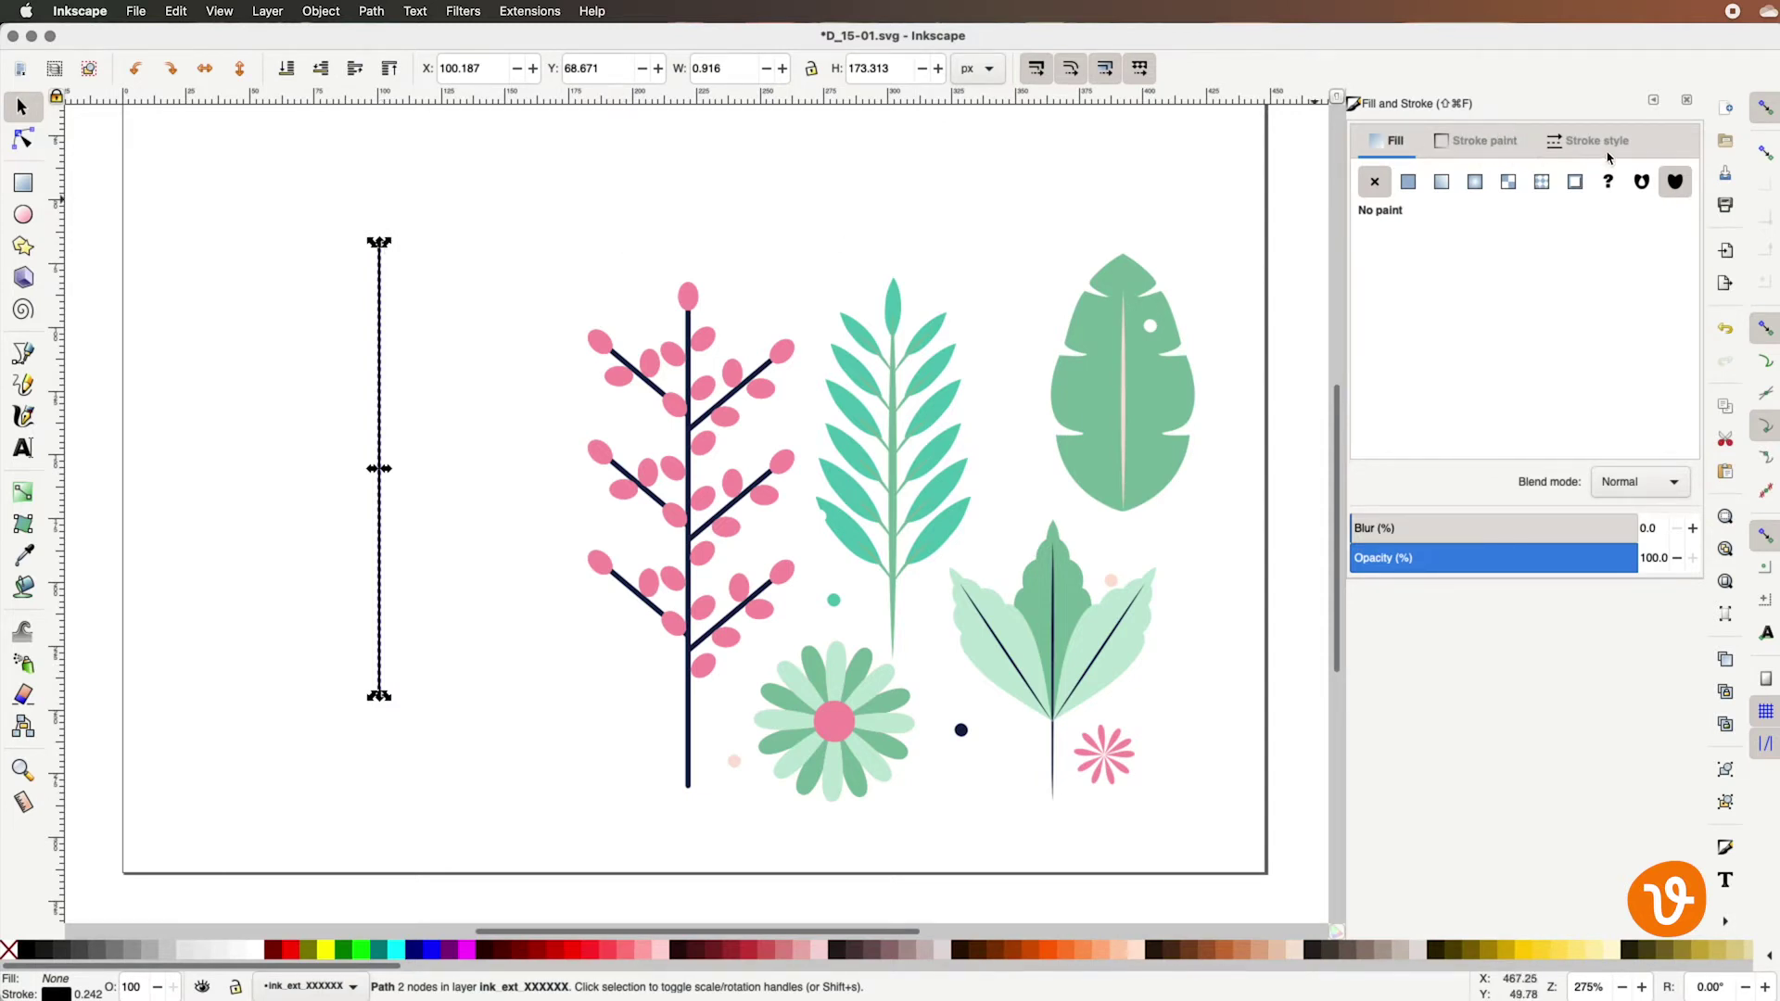
pyautogui.click(1481, 147)
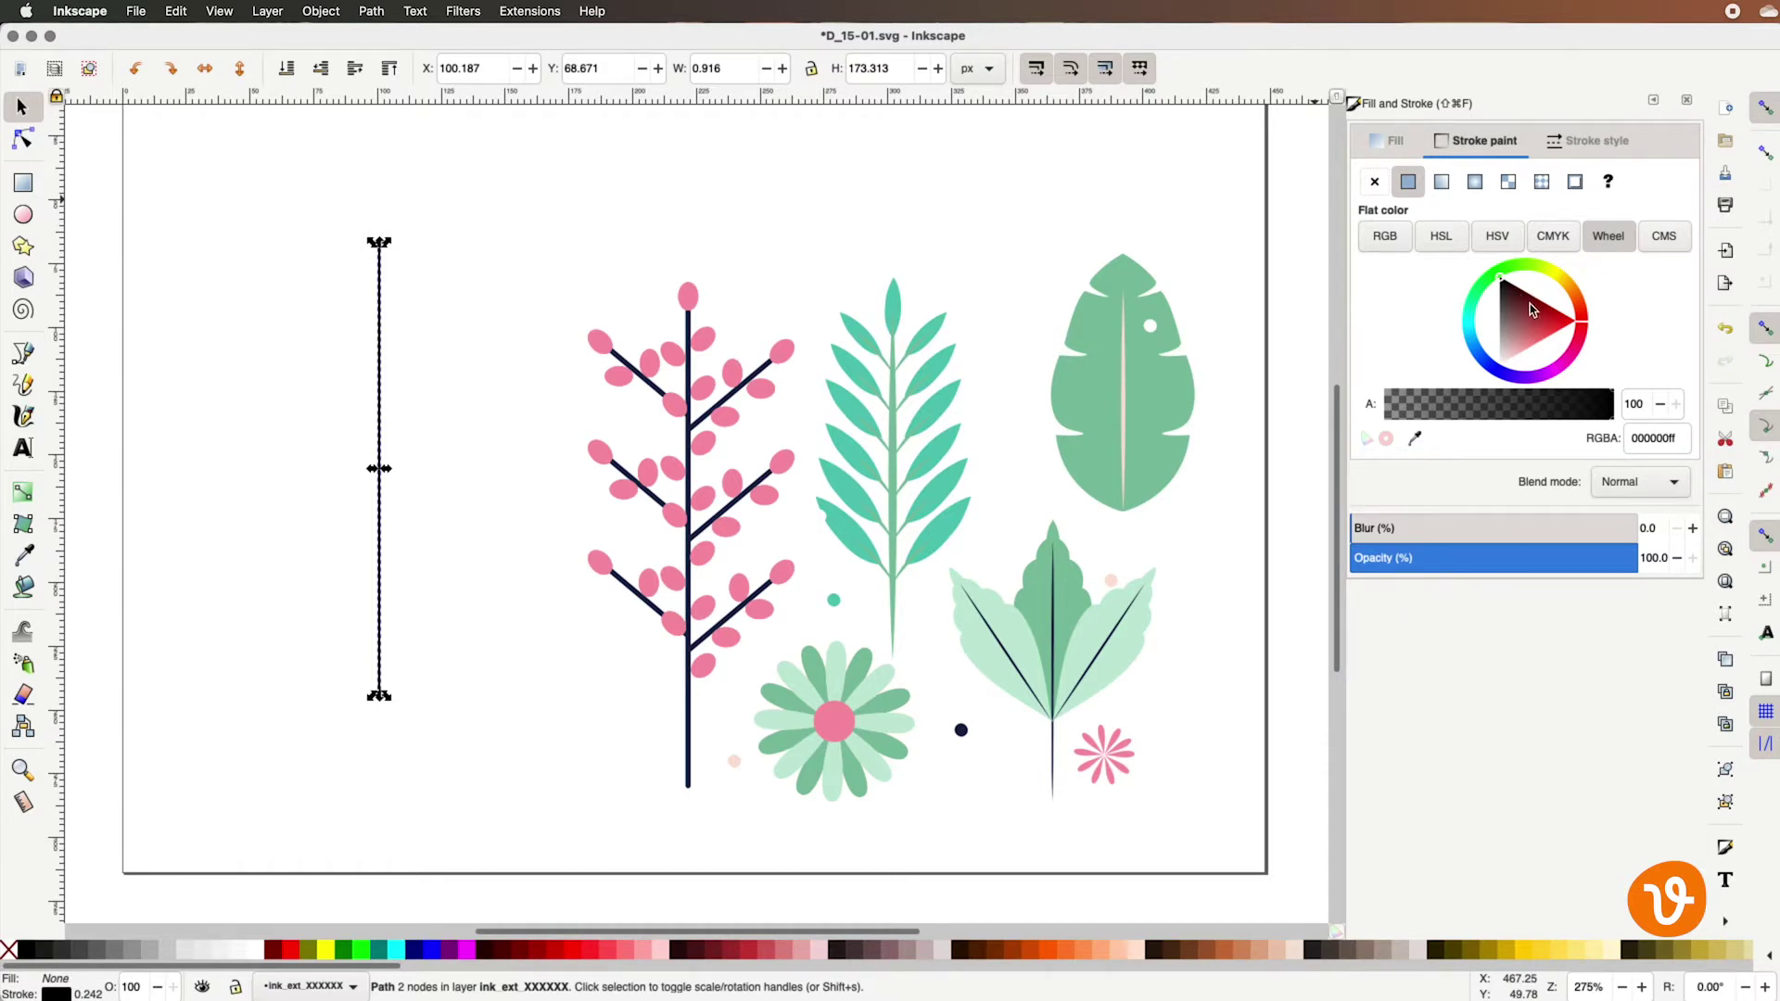
pyautogui.moveTo(1528, 309); pyautogui.dragTo(1590, 330)
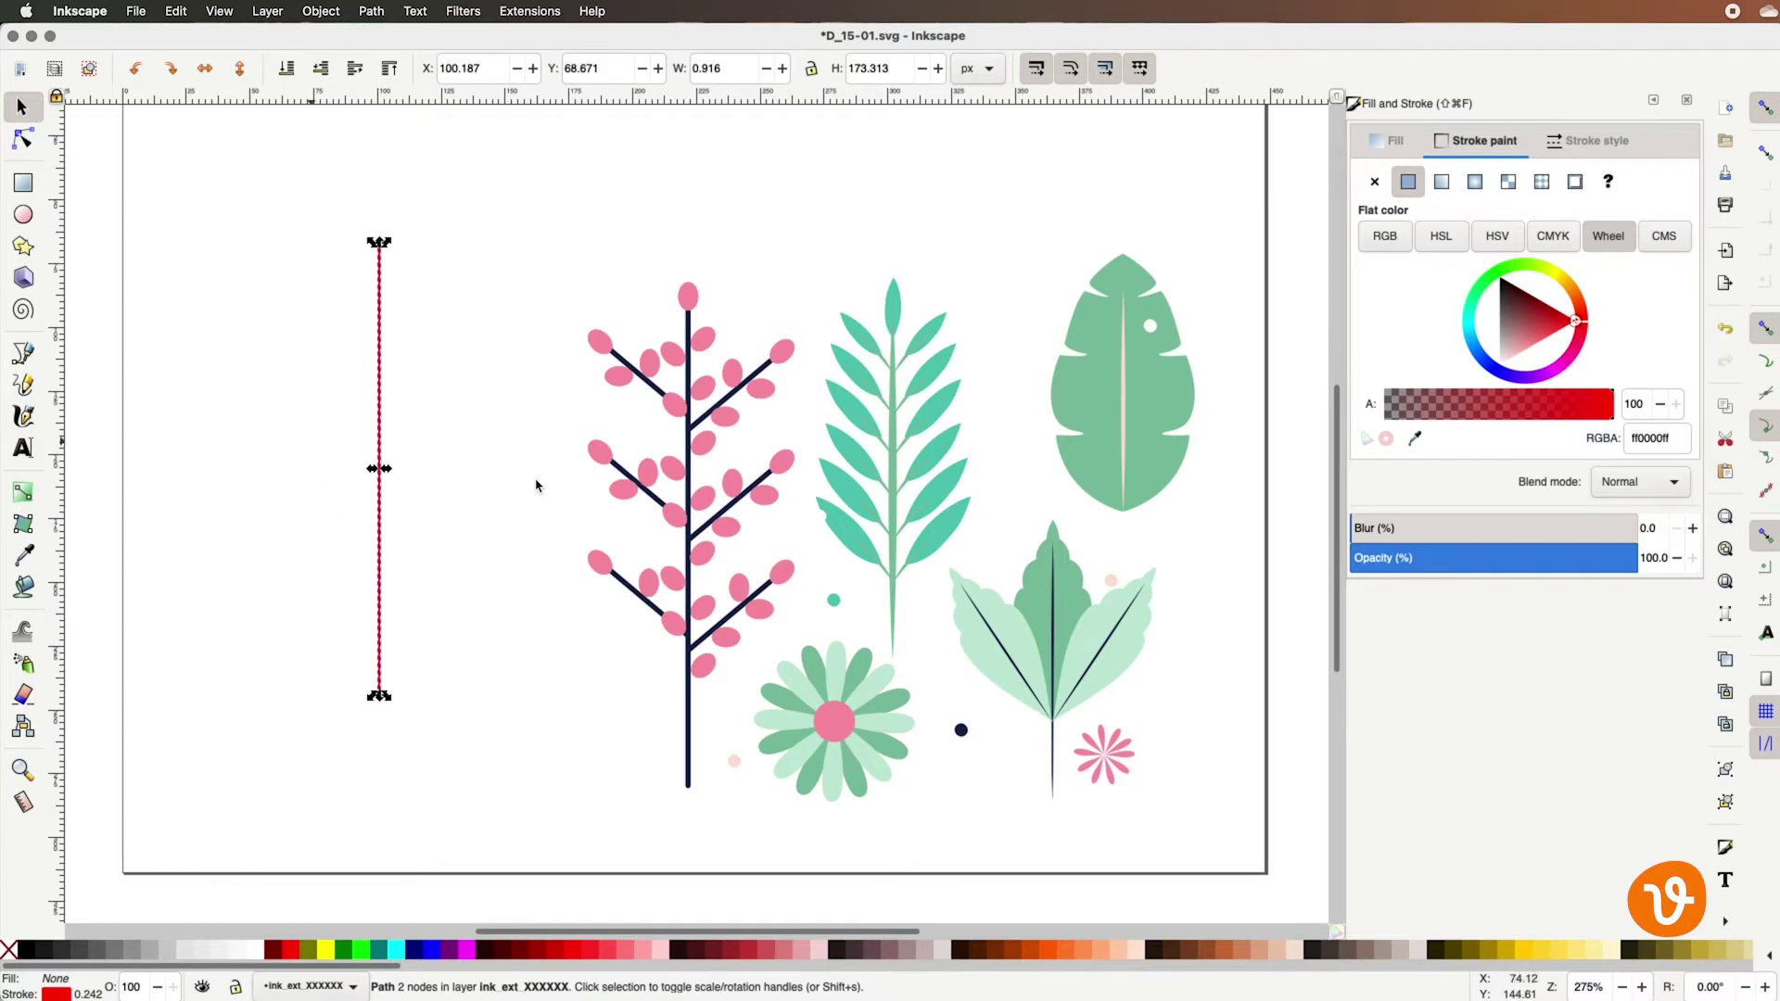
pyautogui.click(1550, 319)
pyautogui.moveTo(1518, 297); pyautogui.dragTo(1495, 273)
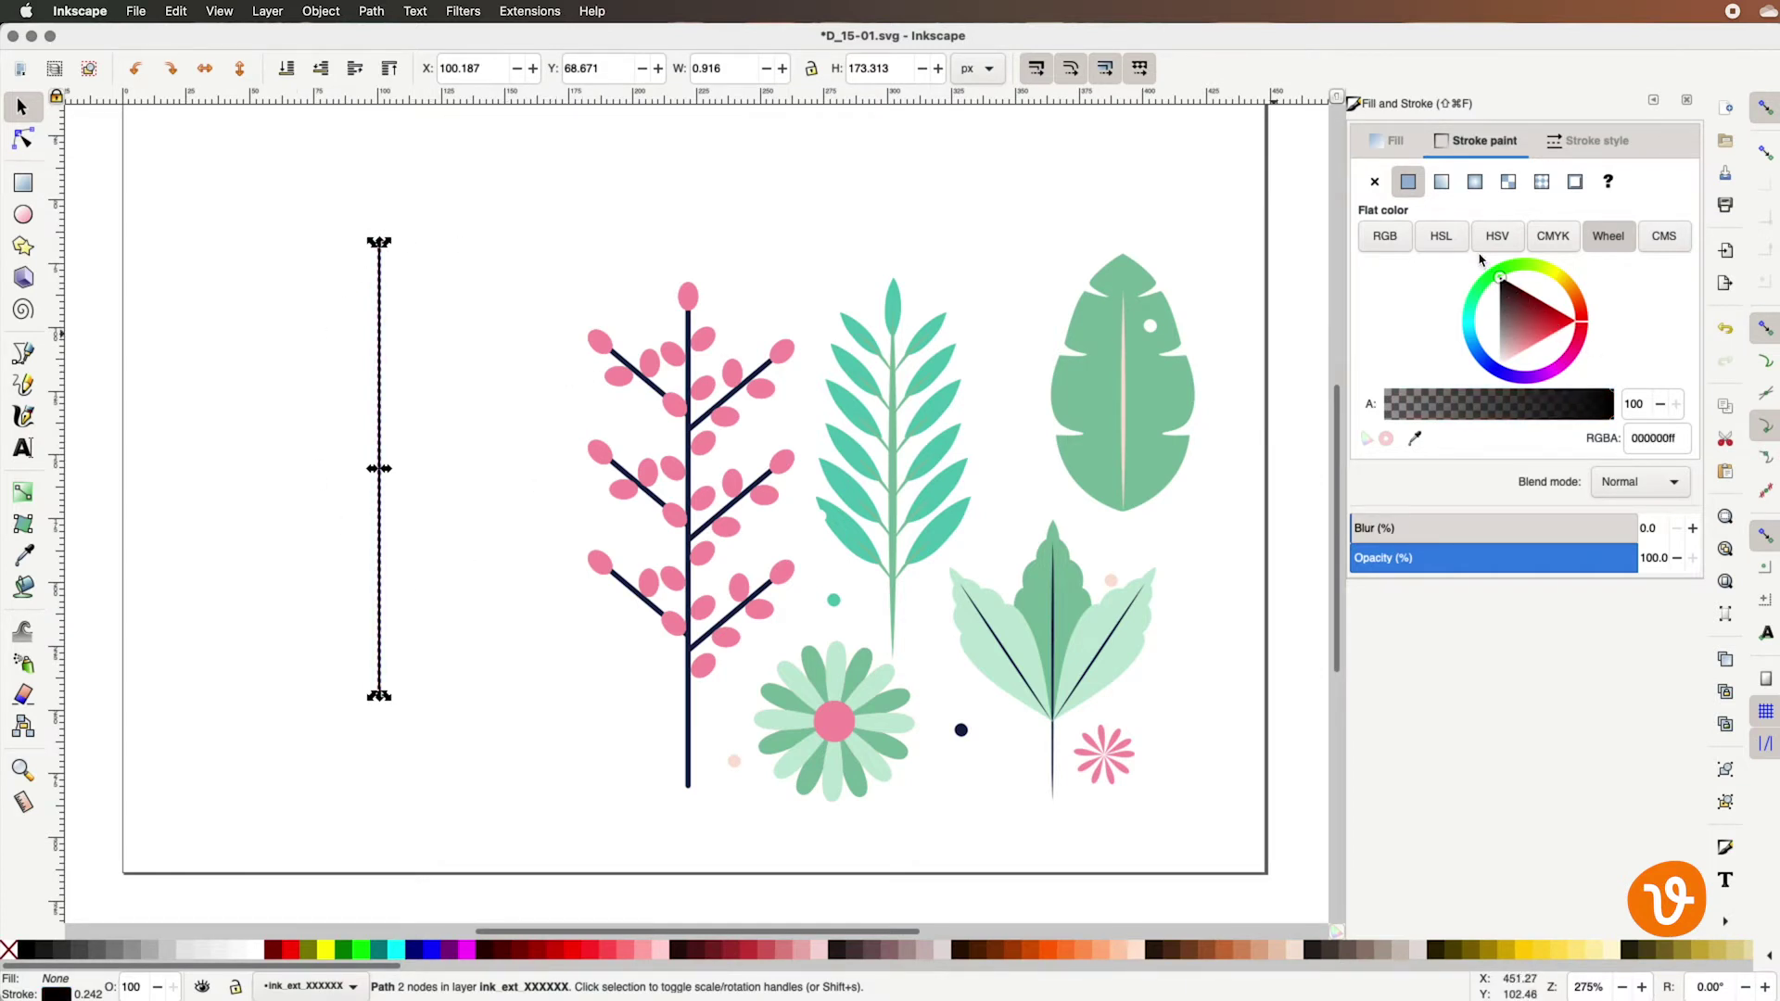
pyautogui.click(1609, 144)
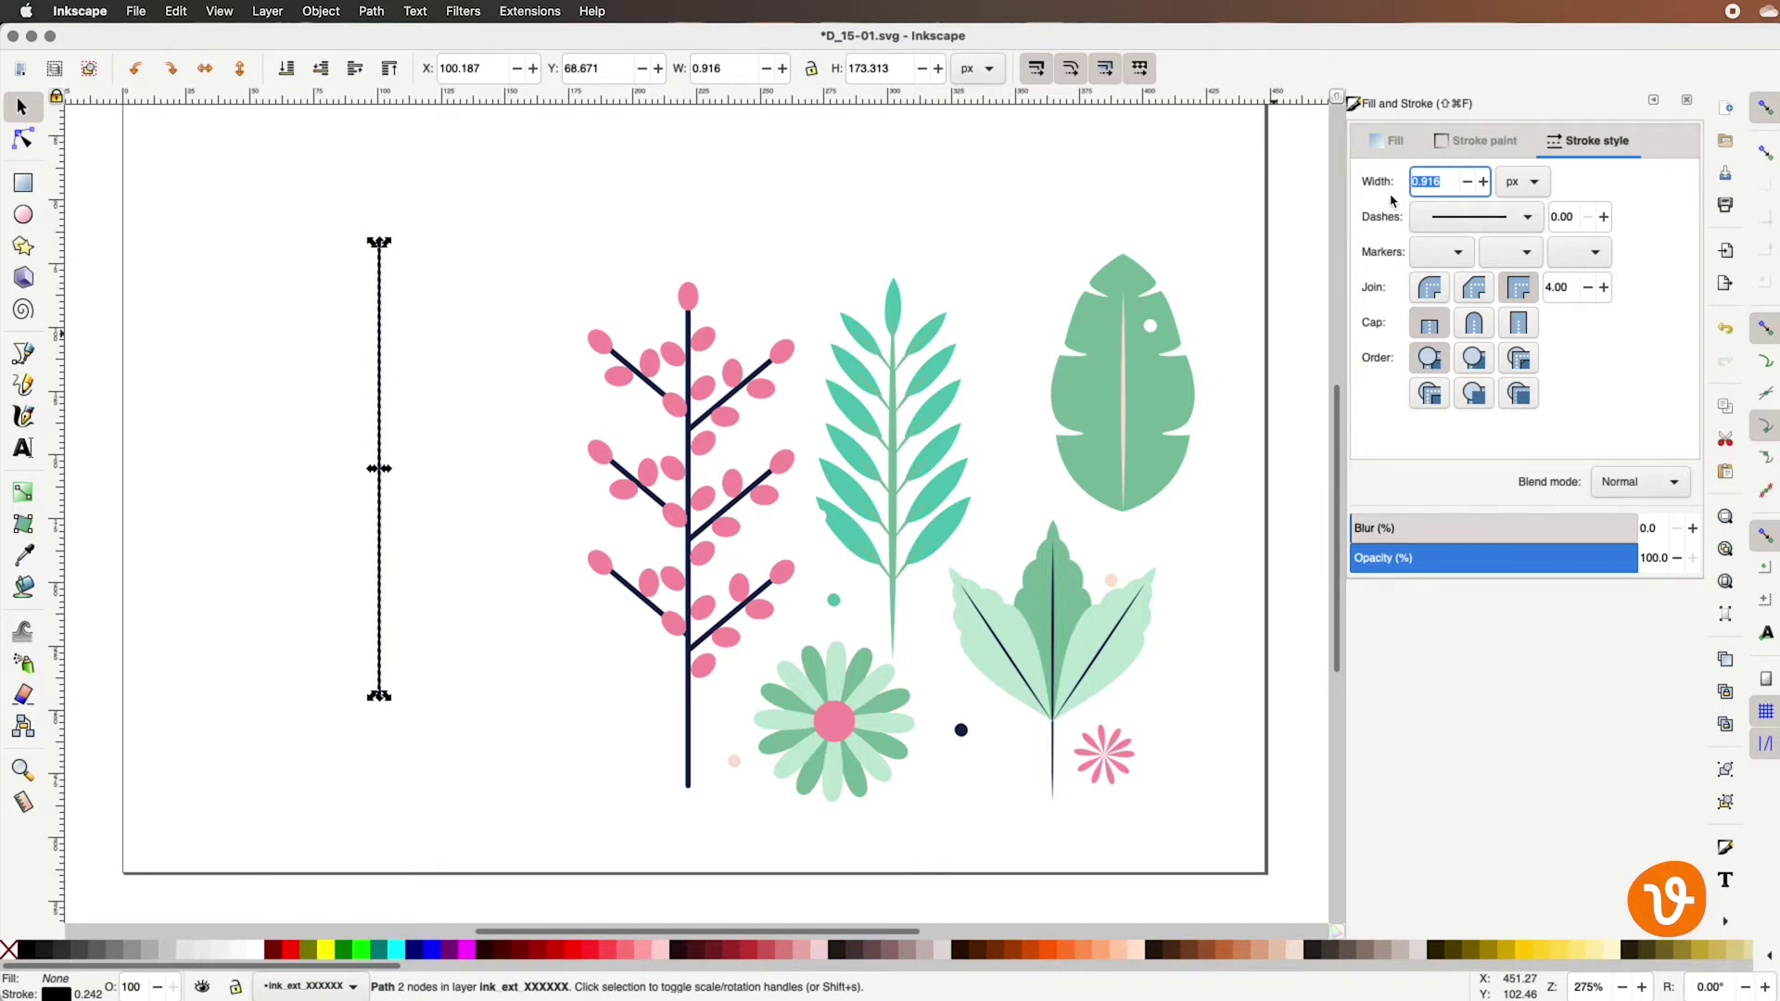
# Set the line's stroke width to 5 px, then change it to 1 px.
pyautogui.write('5')
pyautogui.press('Return')
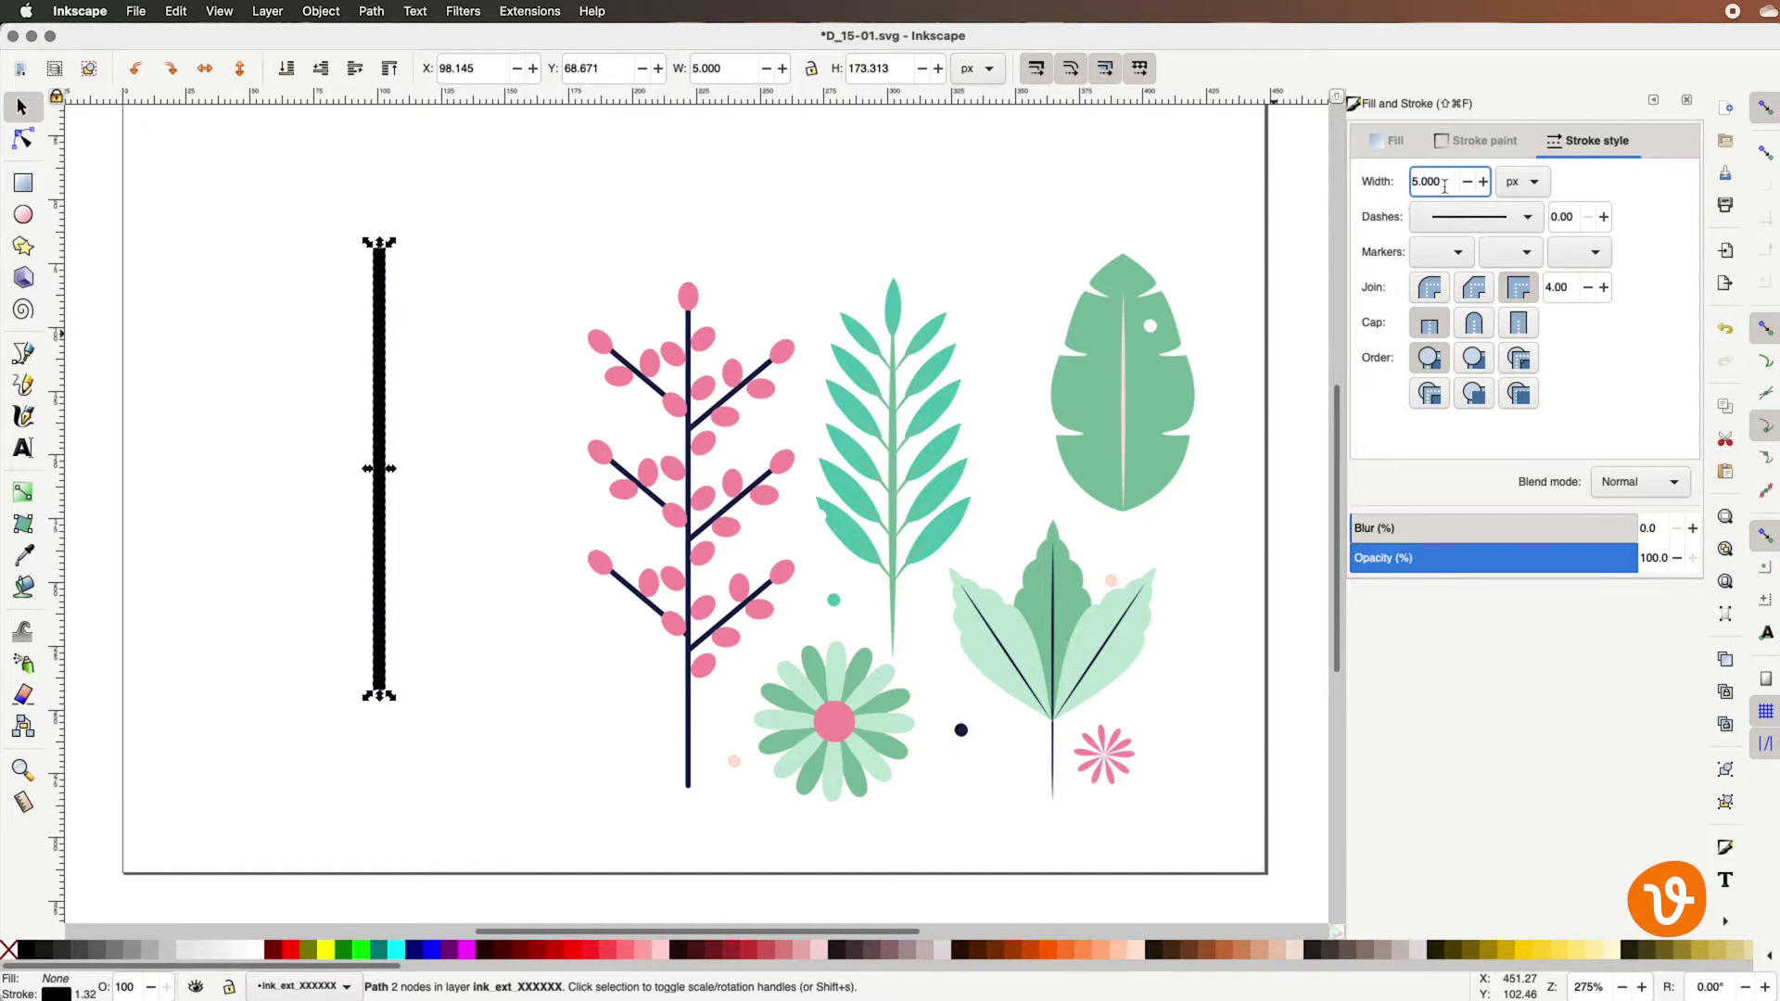
pyautogui.moveTo(1445, 183); pyautogui.dragTo(1383, 182)
pyautogui.write('1')
pyautogui.press('Return')
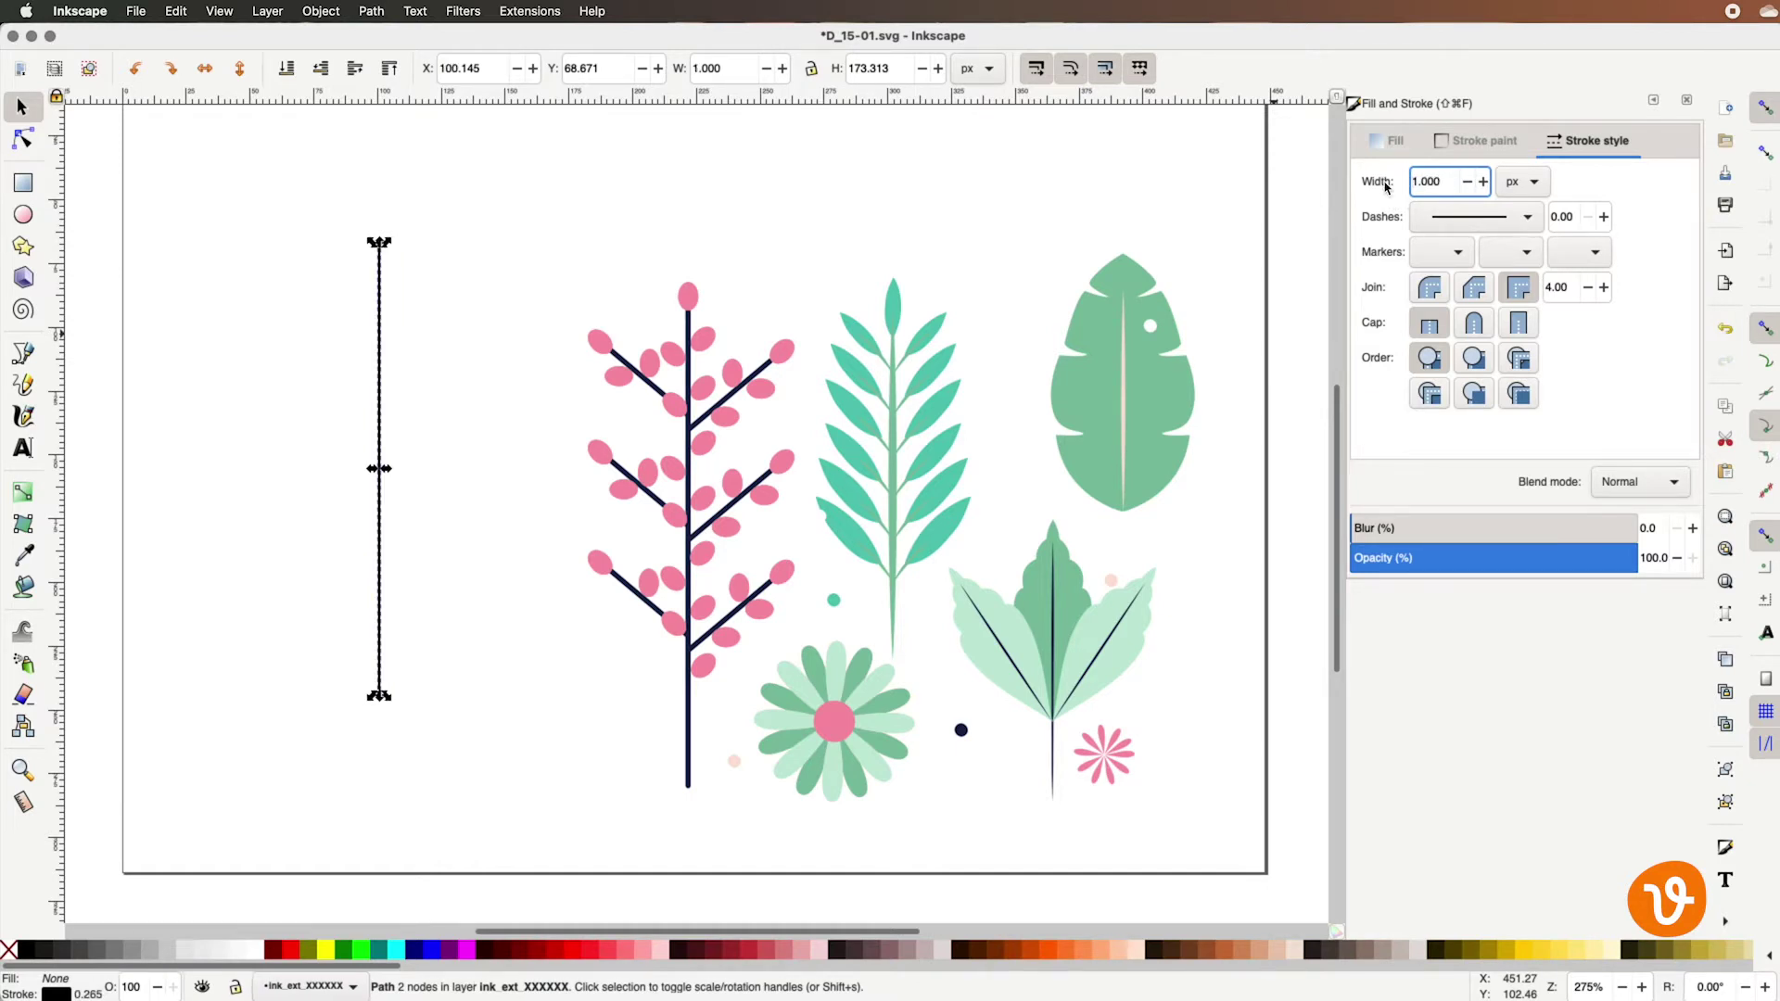
# Keep the dash pattern solid, give the line round caps, and deselect it.
pyautogui.click(1528, 224)
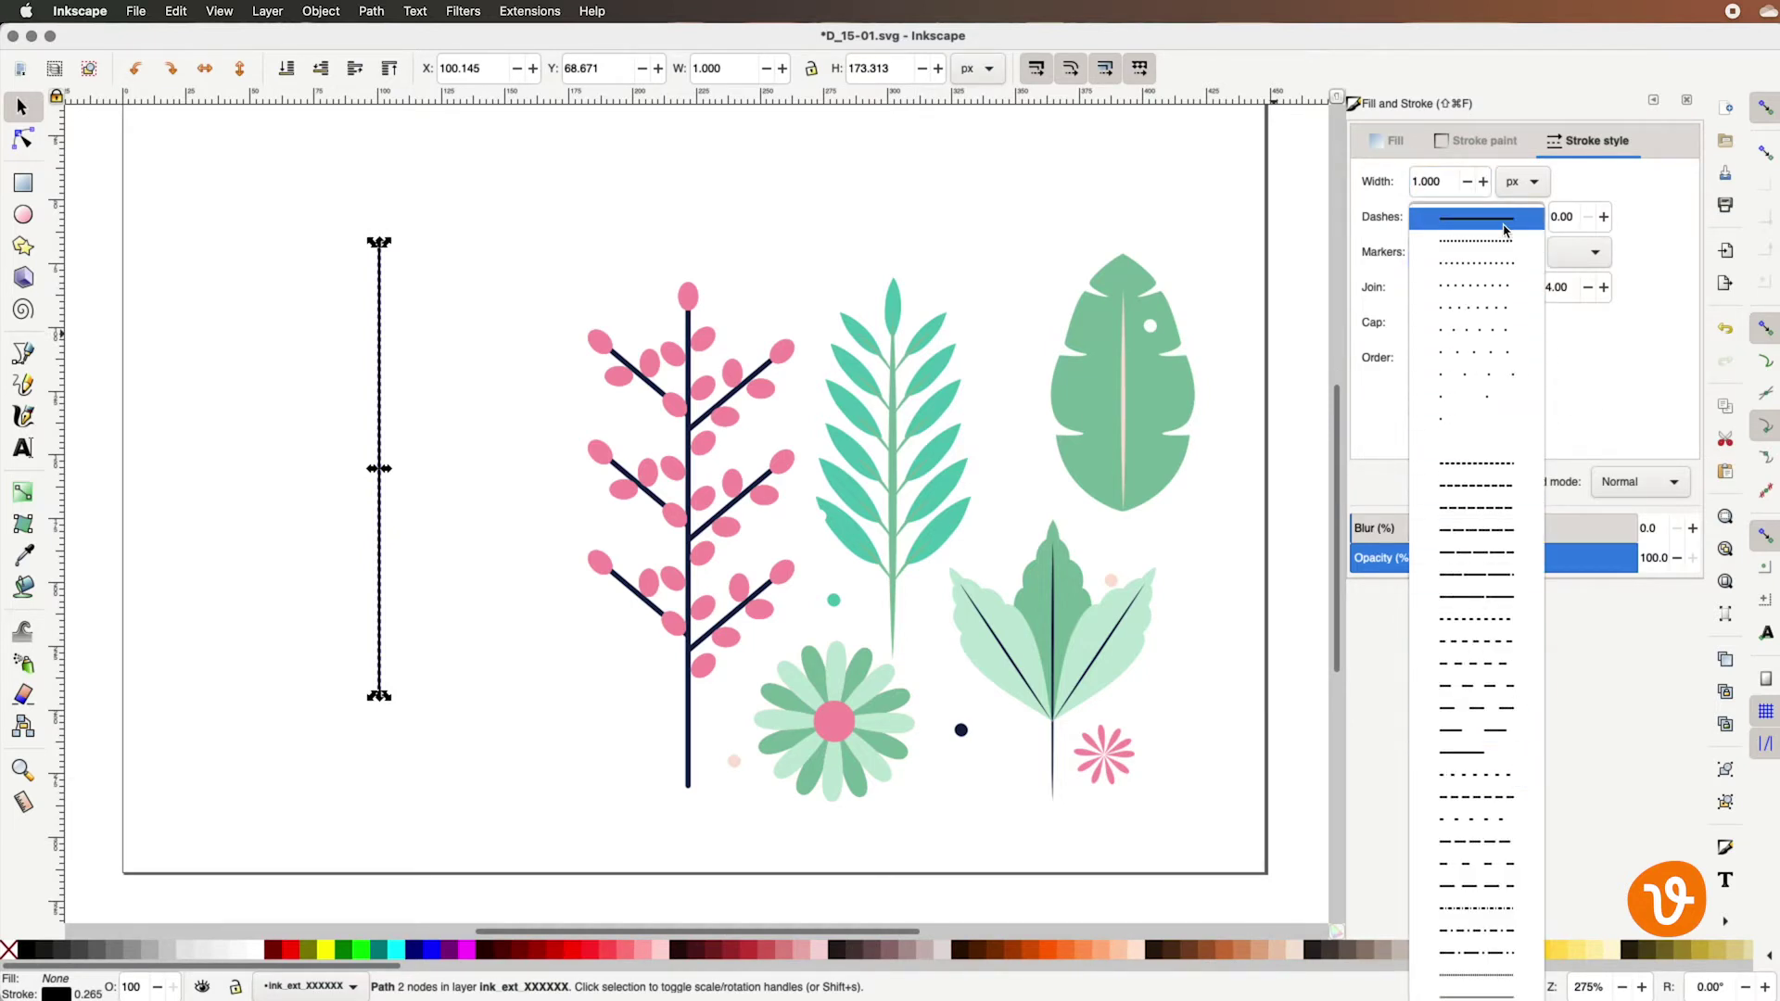
pyautogui.click(1609, 196)
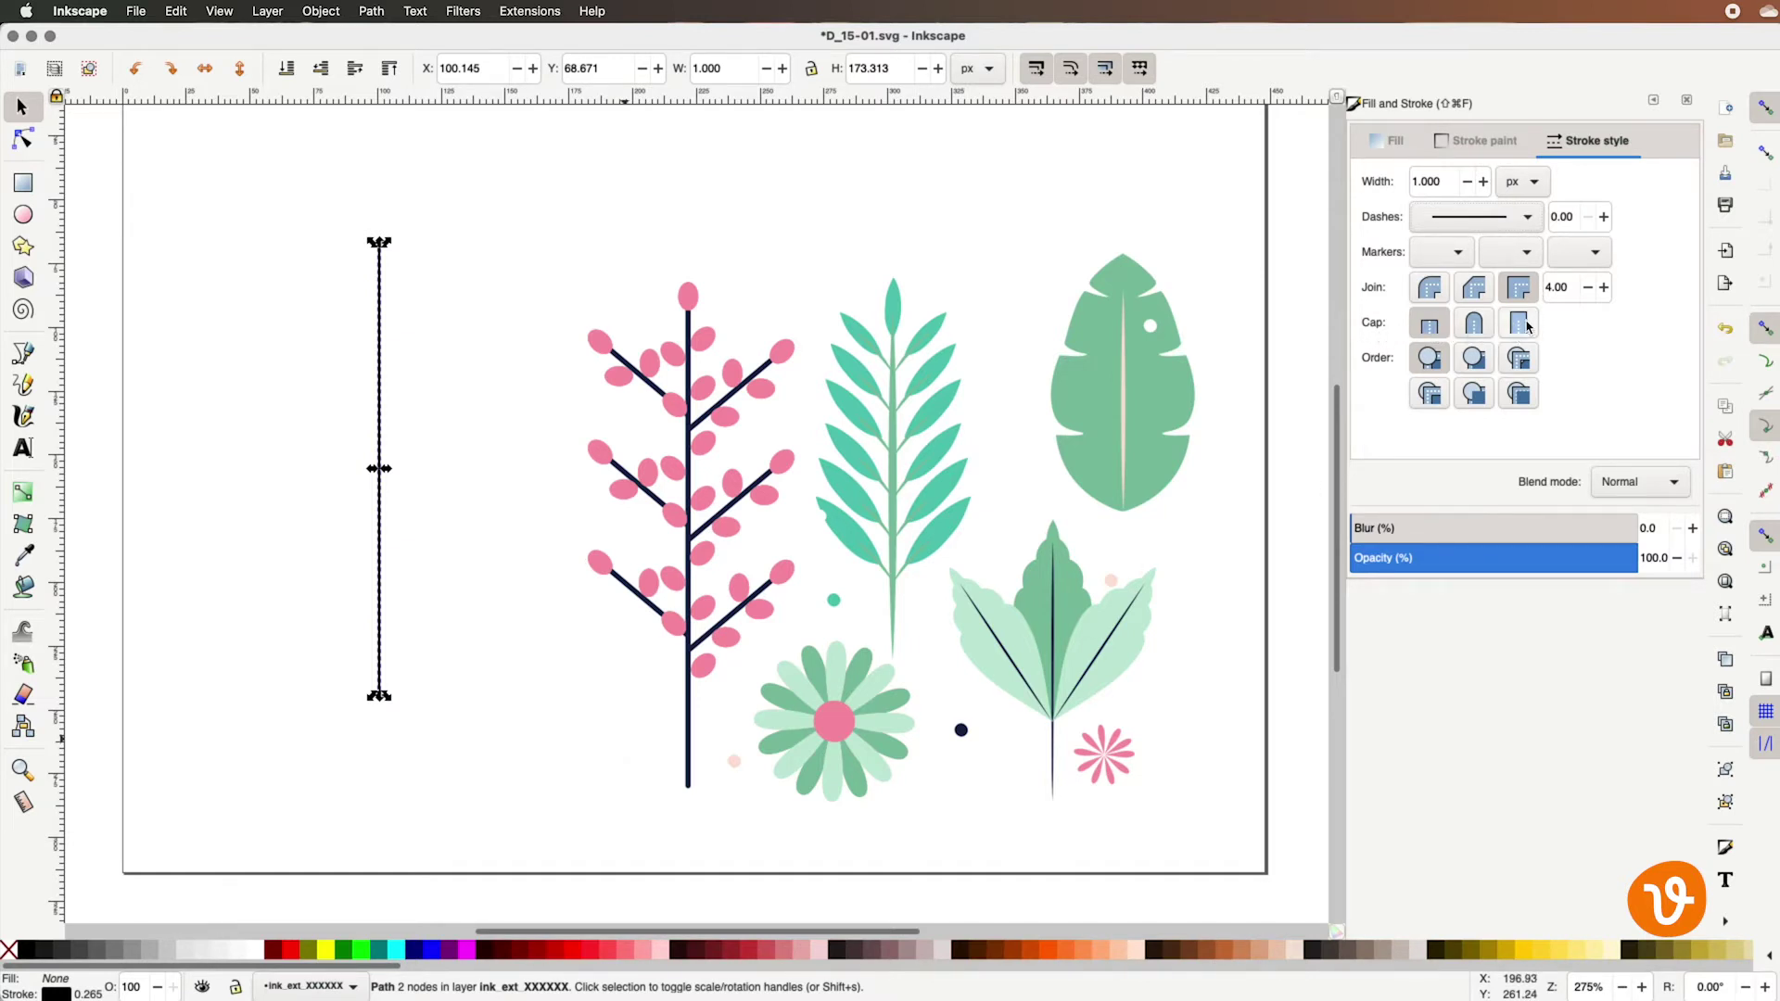
pyautogui.click(1477, 327)
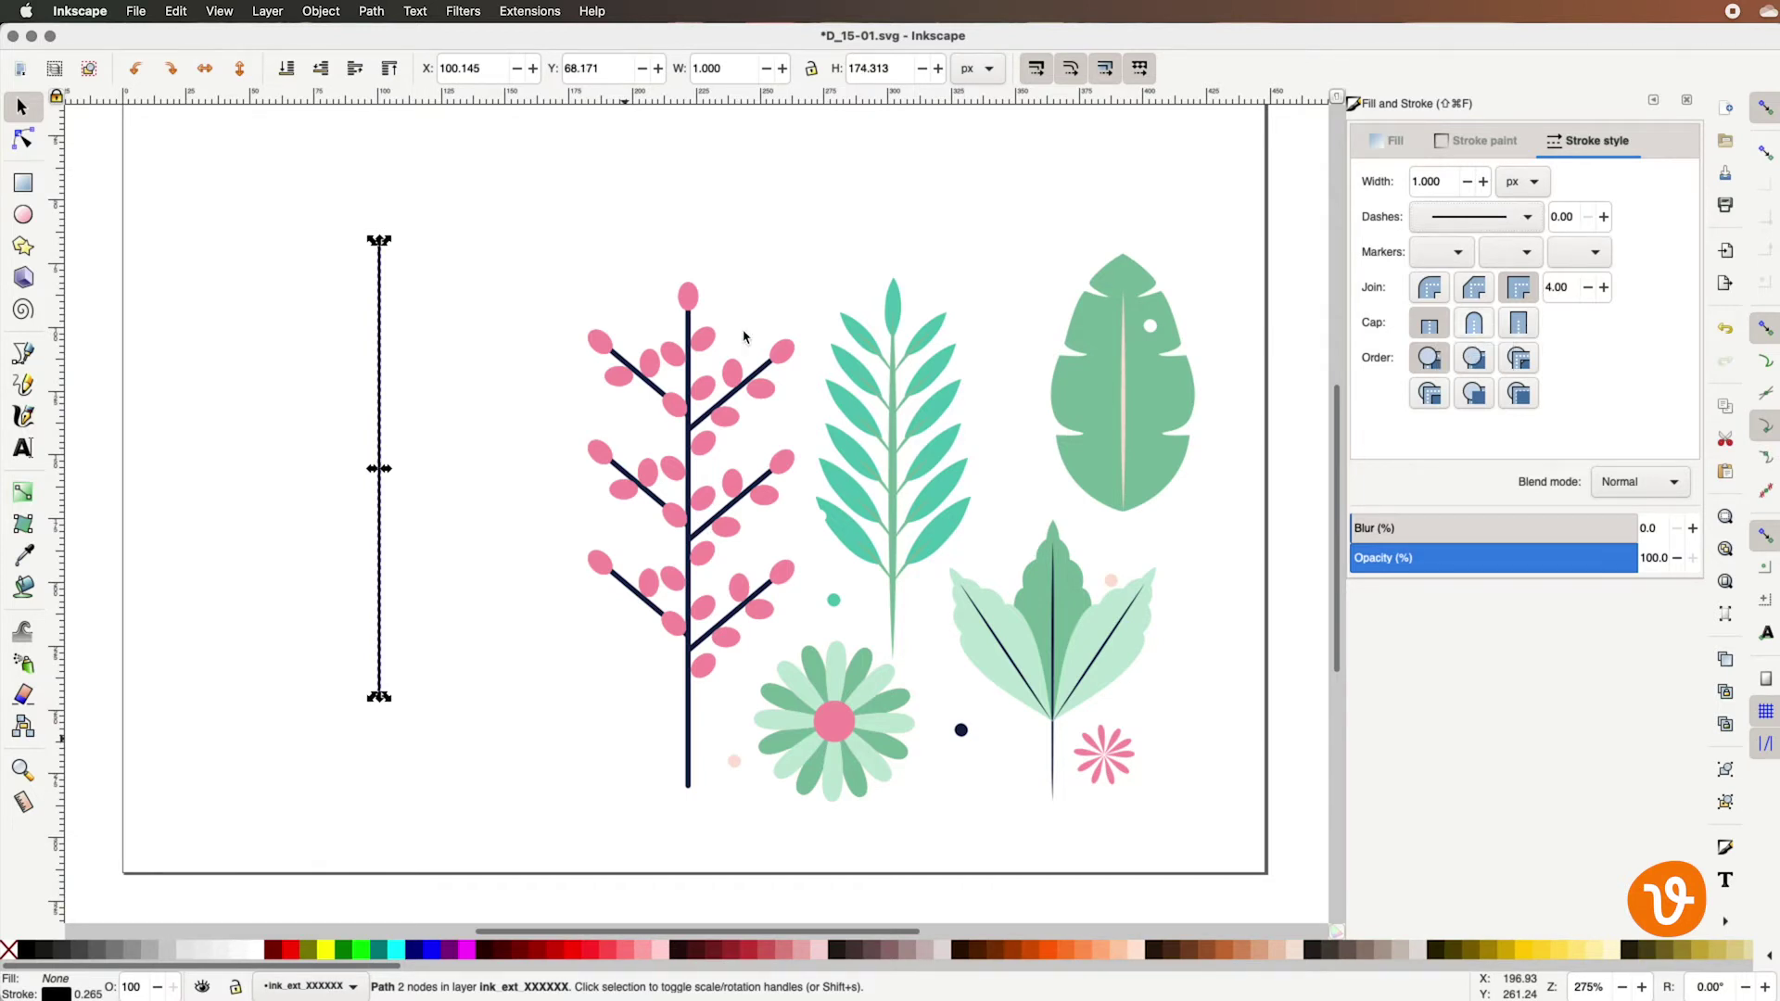
pyautogui.click(437, 288)
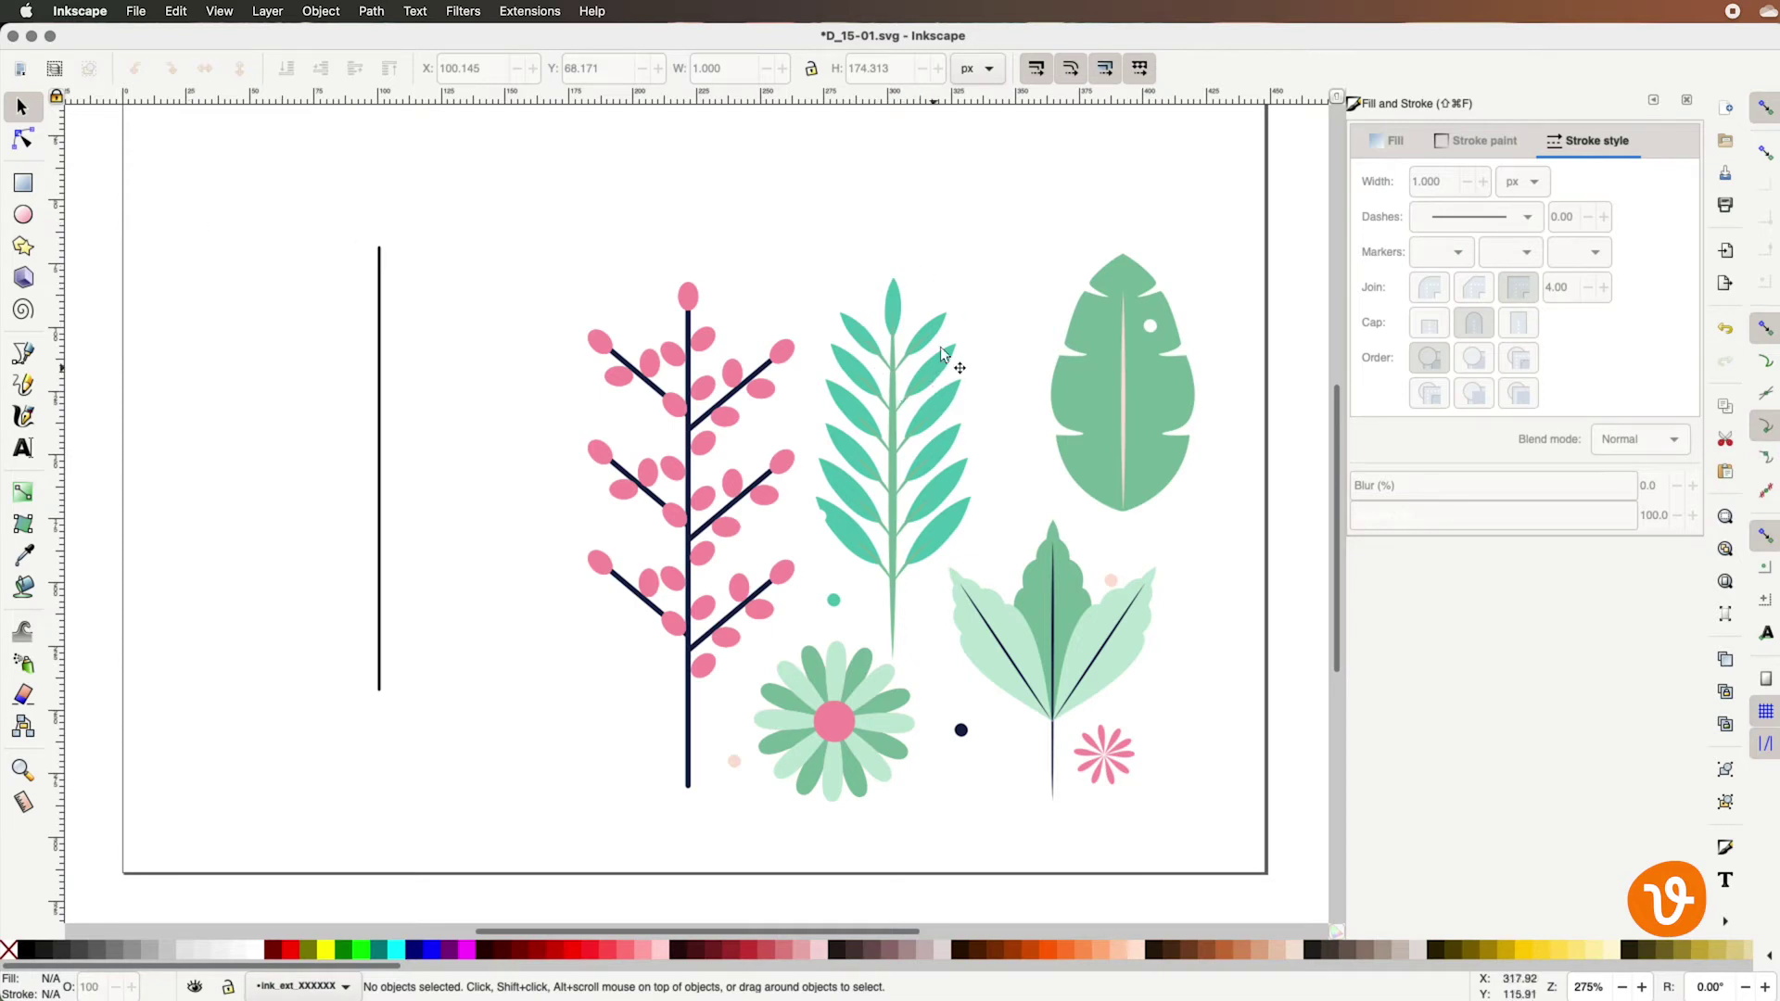
# Draw a closed leaf outline with curved sides and pointed top and bottom left of the line.
pyautogui.click(21, 356)
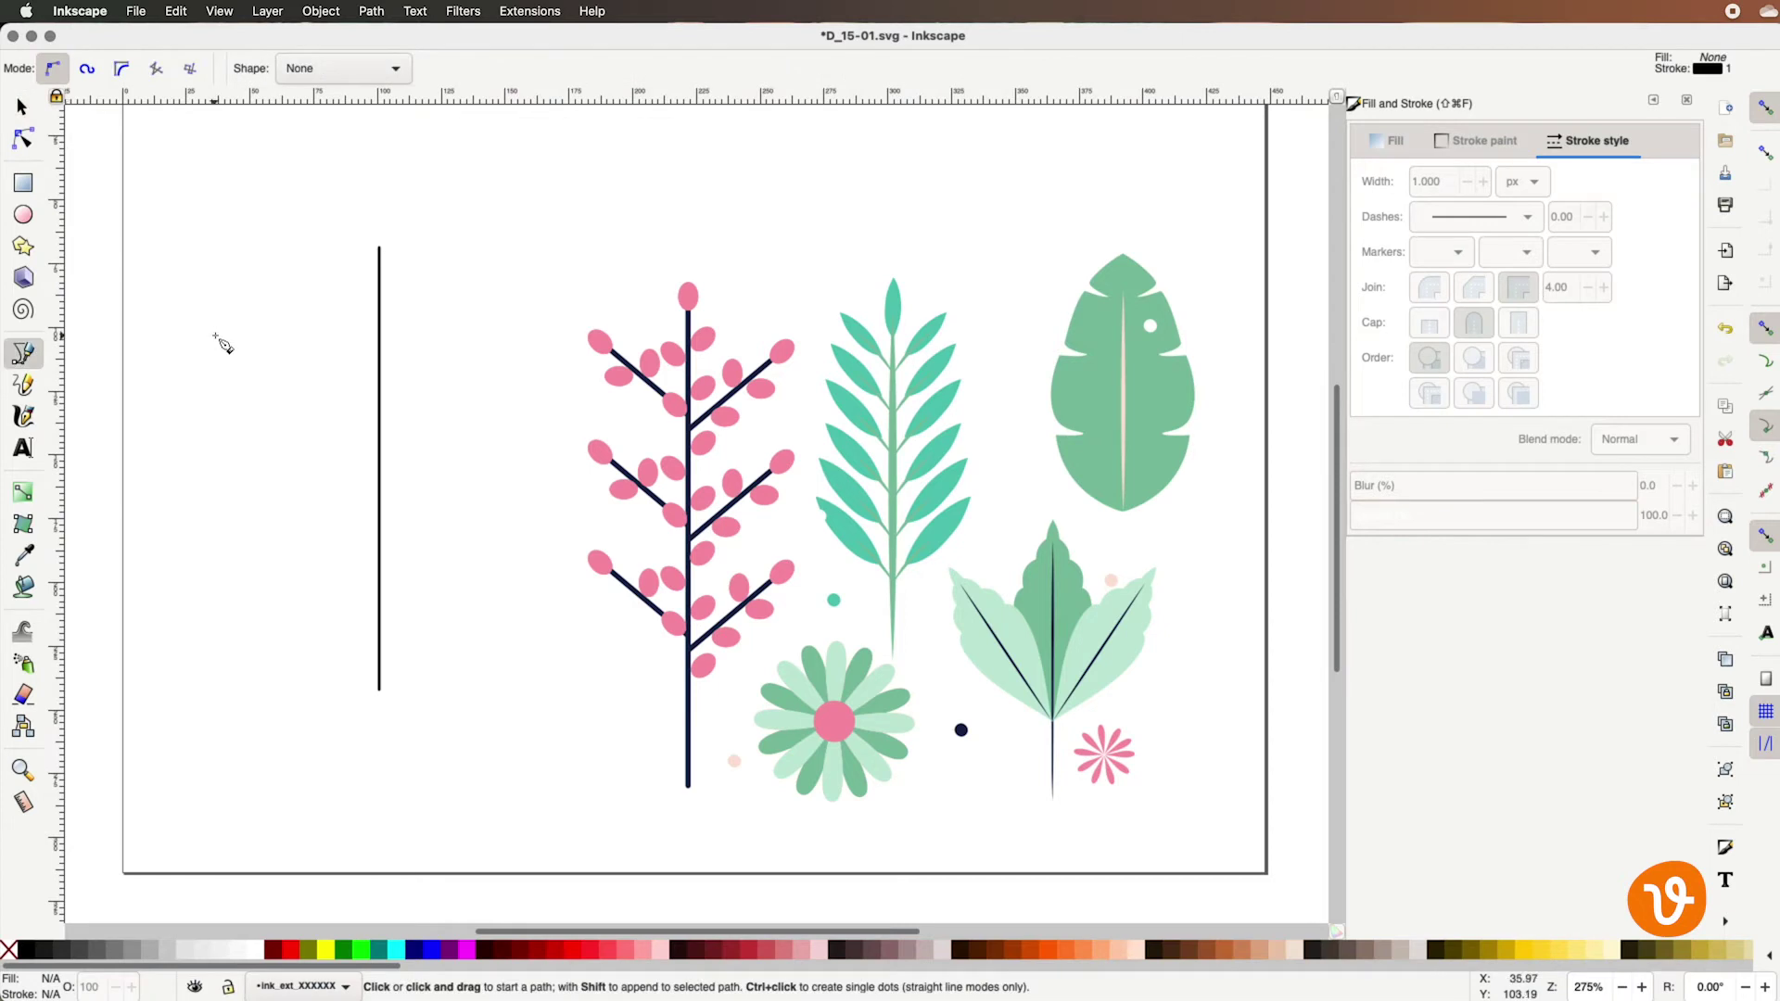
pyautogui.click(249, 245)
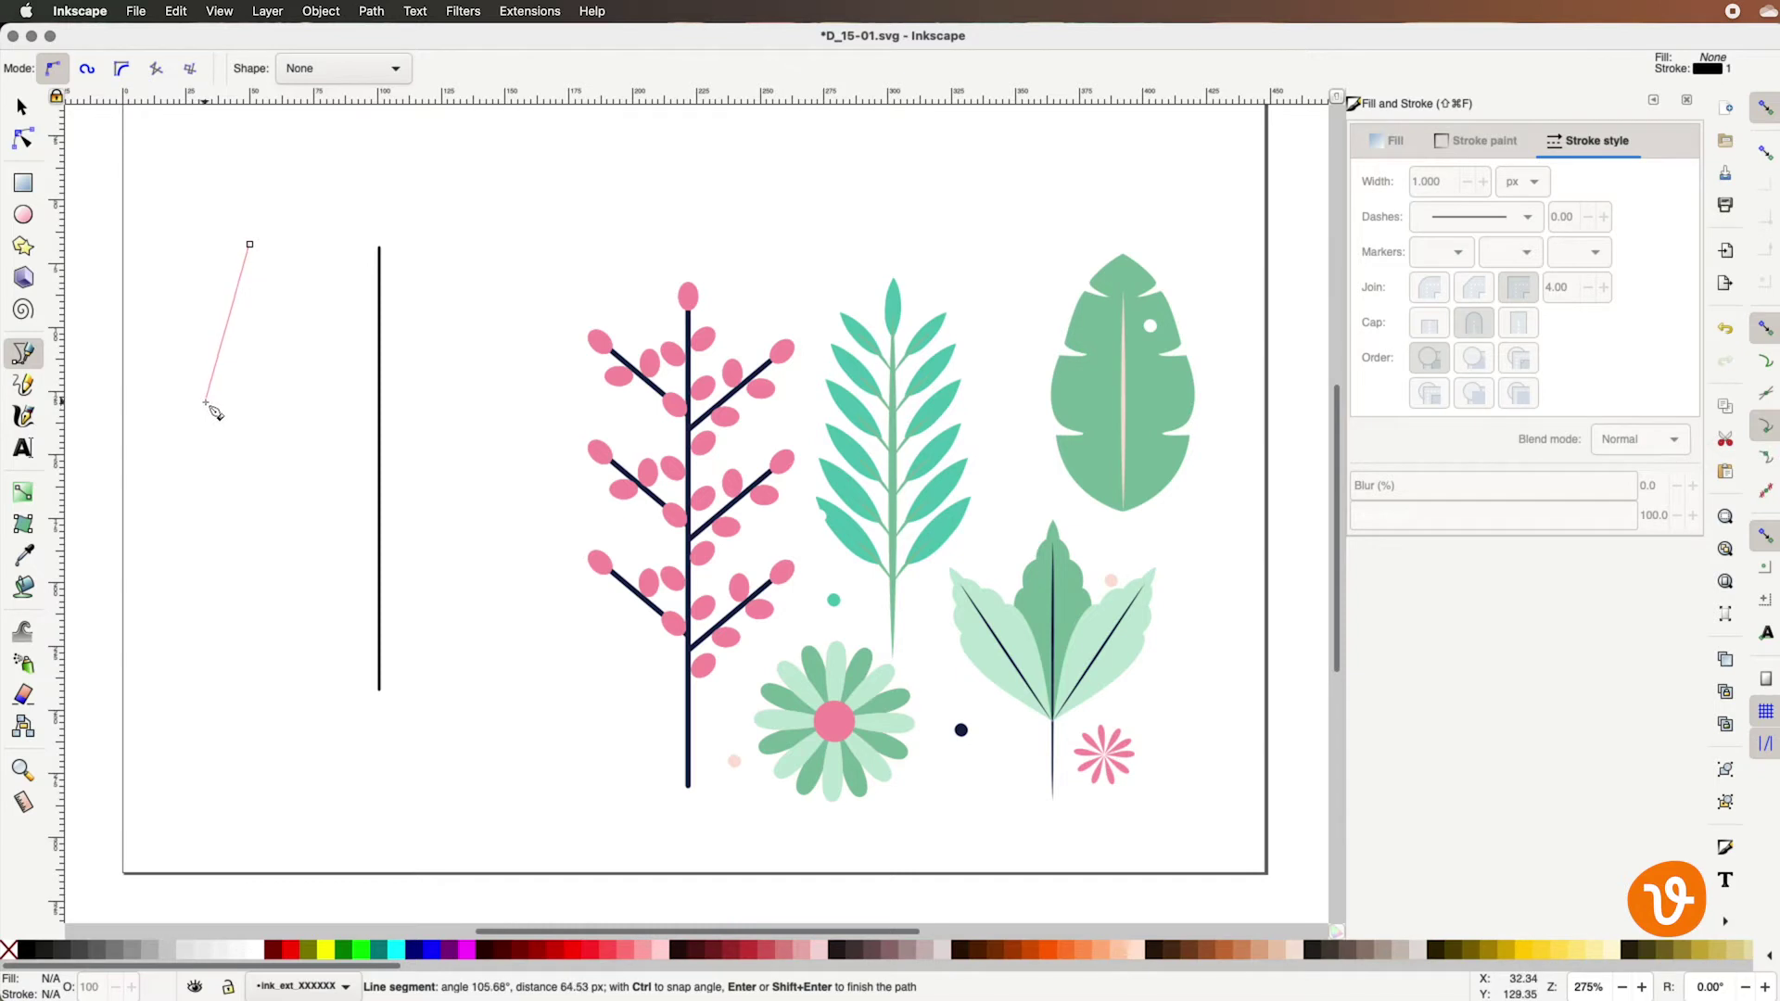
pyautogui.moveTo(206, 402); pyautogui.dragTo(203, 491)
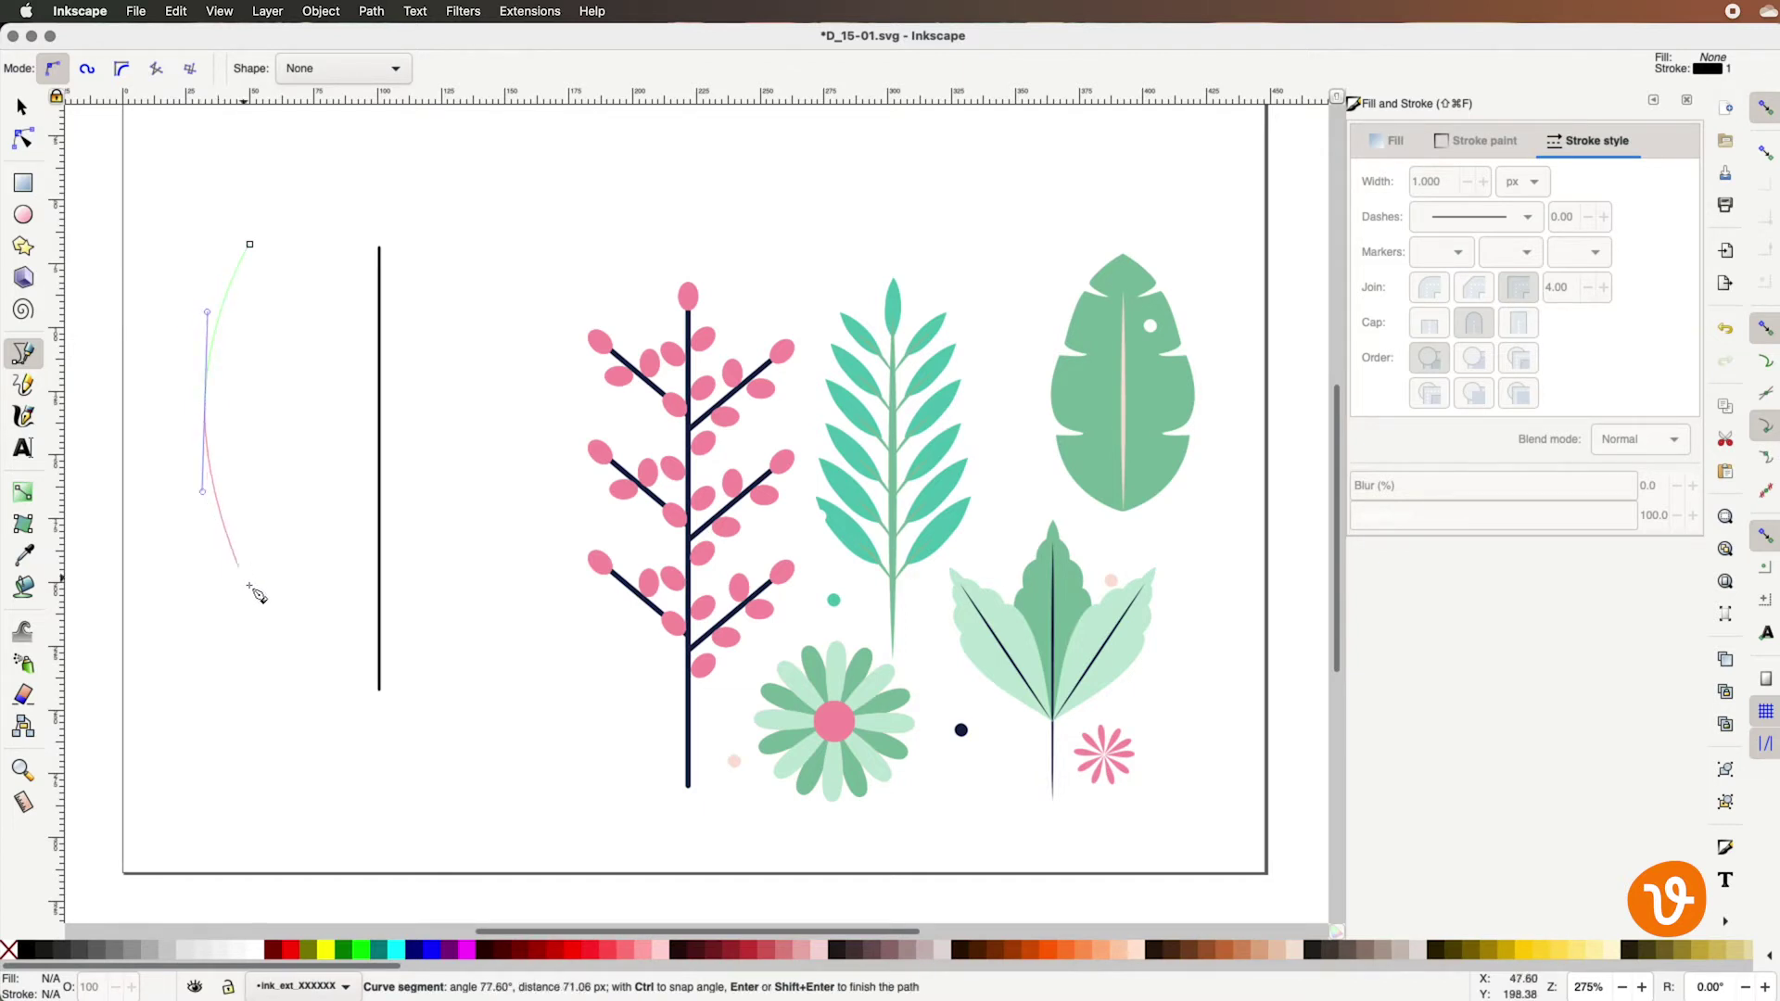
pyautogui.click(283, 721)
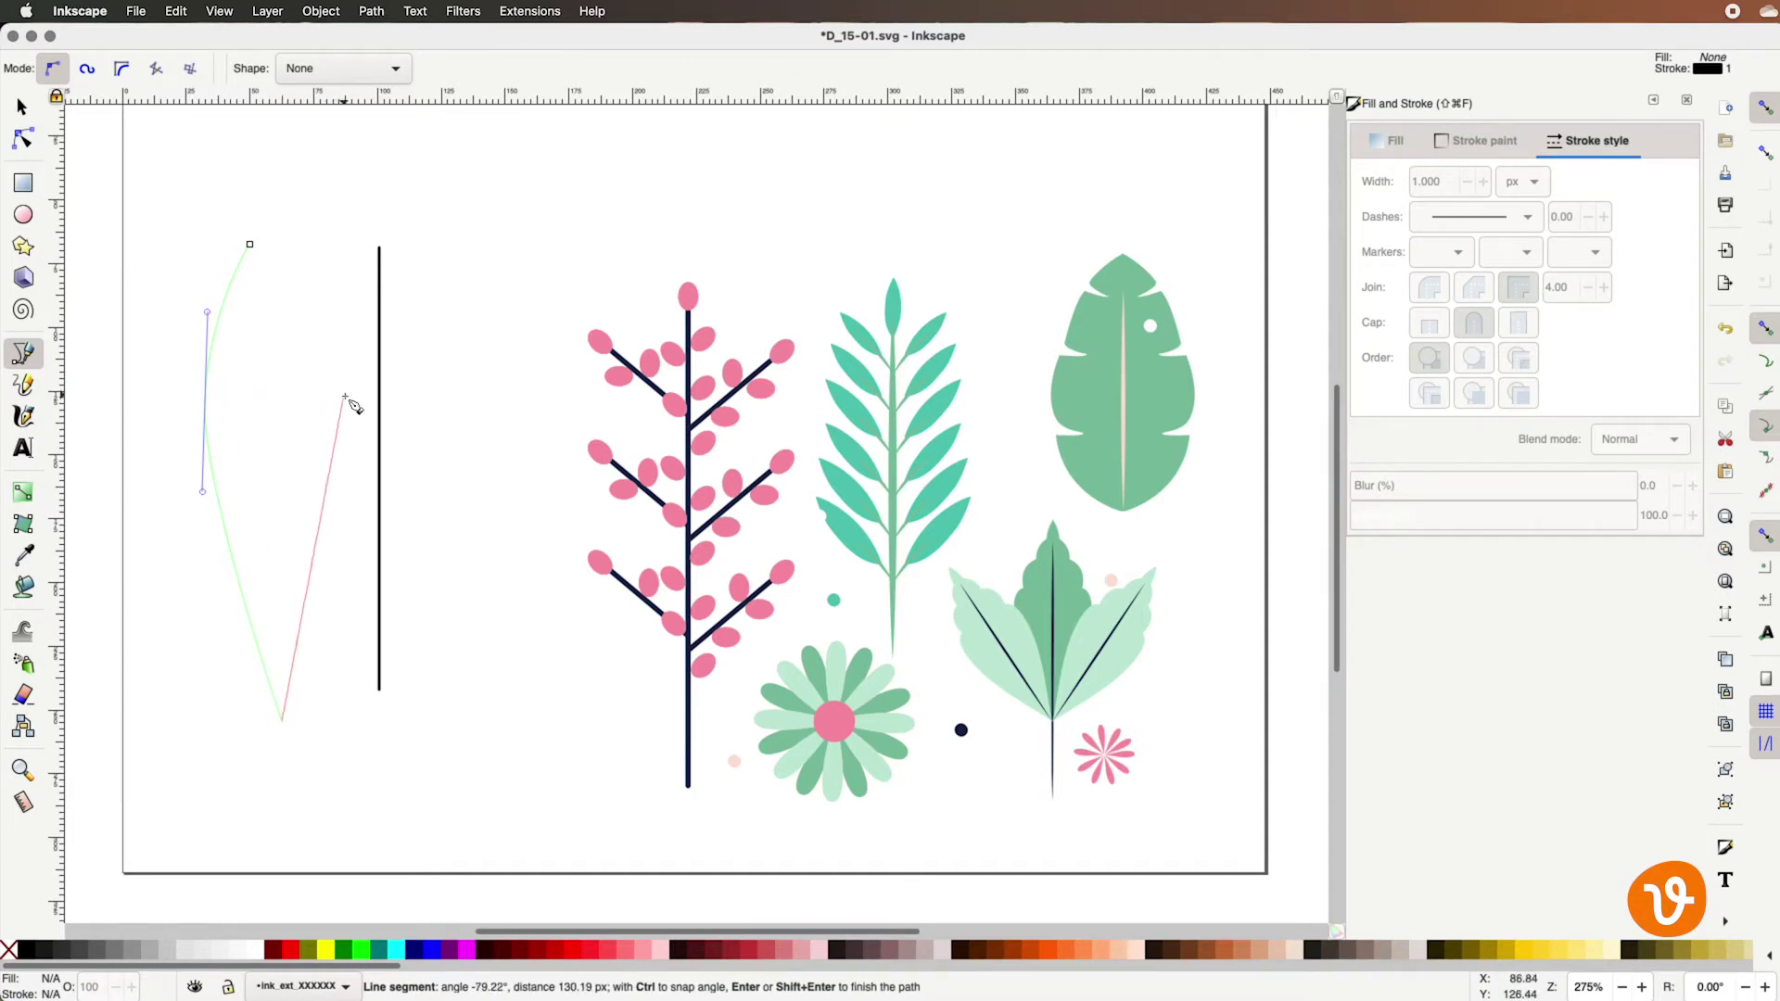
pyautogui.moveTo(345, 399); pyautogui.dragTo(348, 299)
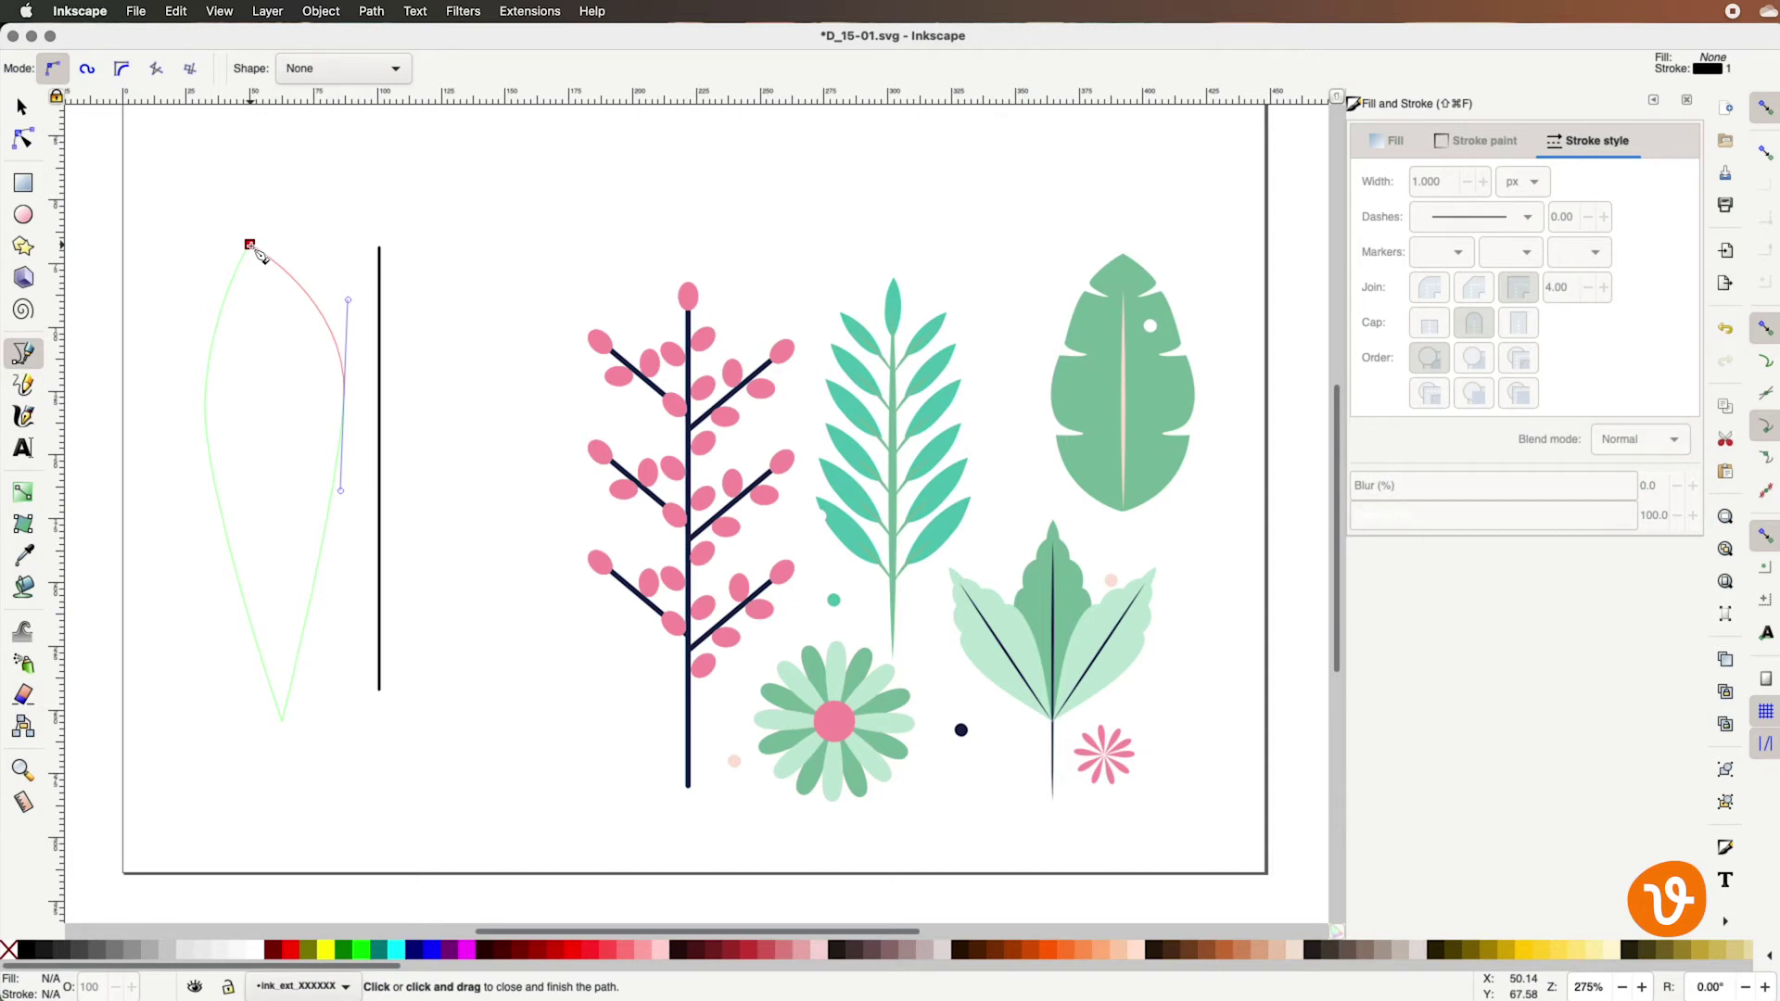
pyautogui.moveTo(249, 244)
pyautogui.mouseDown()
pyautogui.moveTo(203, 242)
pyautogui.moveTo(177, 198)
pyautogui.mouseUp()
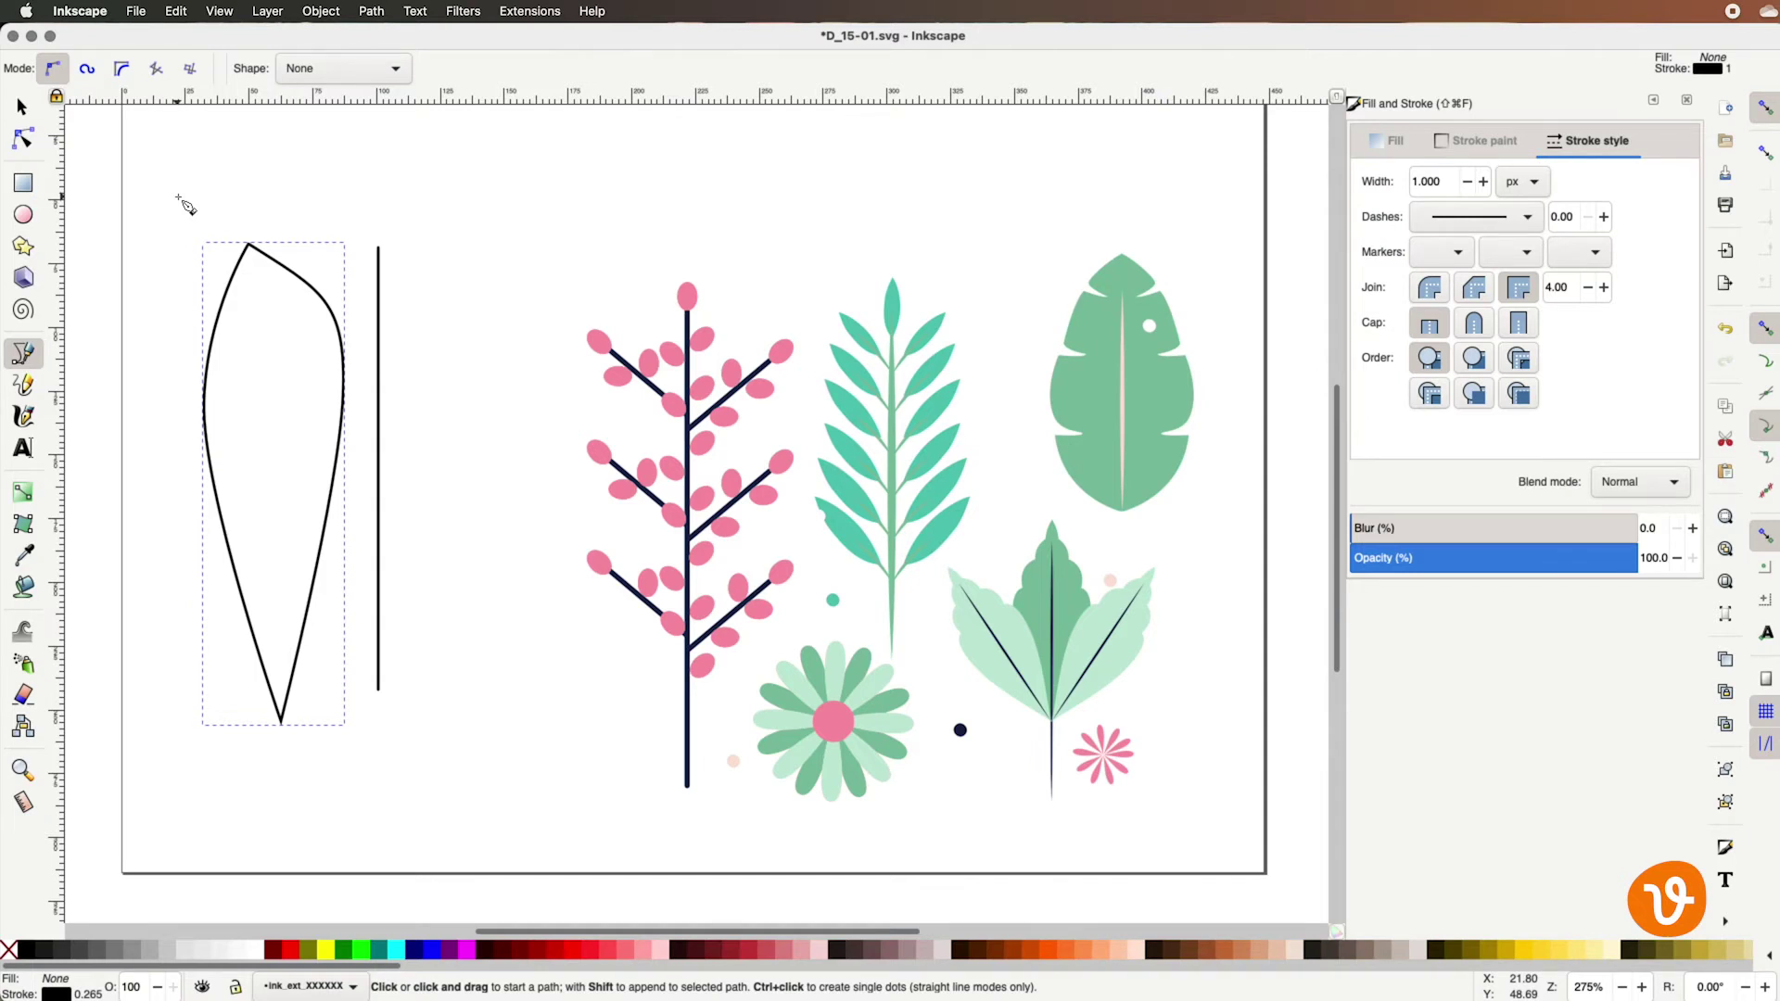
# Remove the leaf's outline by setting its stroke width to 0.
pyautogui.click(22, 107)
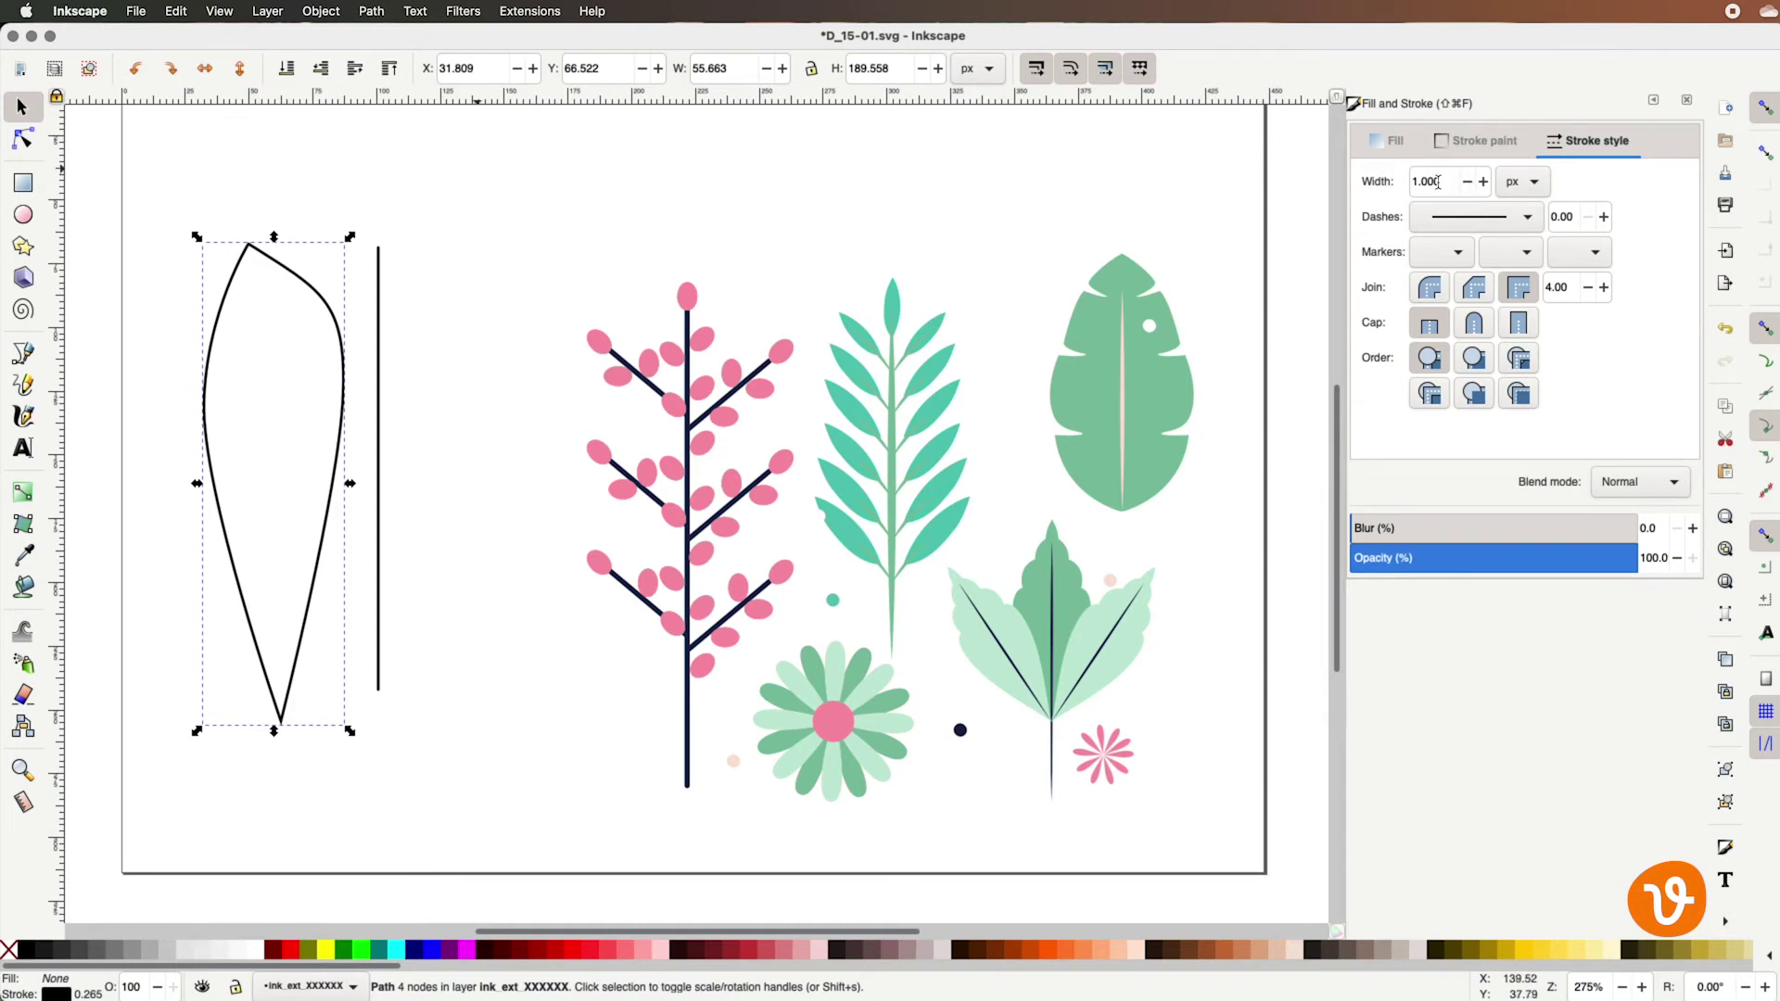
pyautogui.moveTo(1438, 182); pyautogui.dragTo(1400, 185)
pyautogui.write('0')
pyautogui.press('Return')
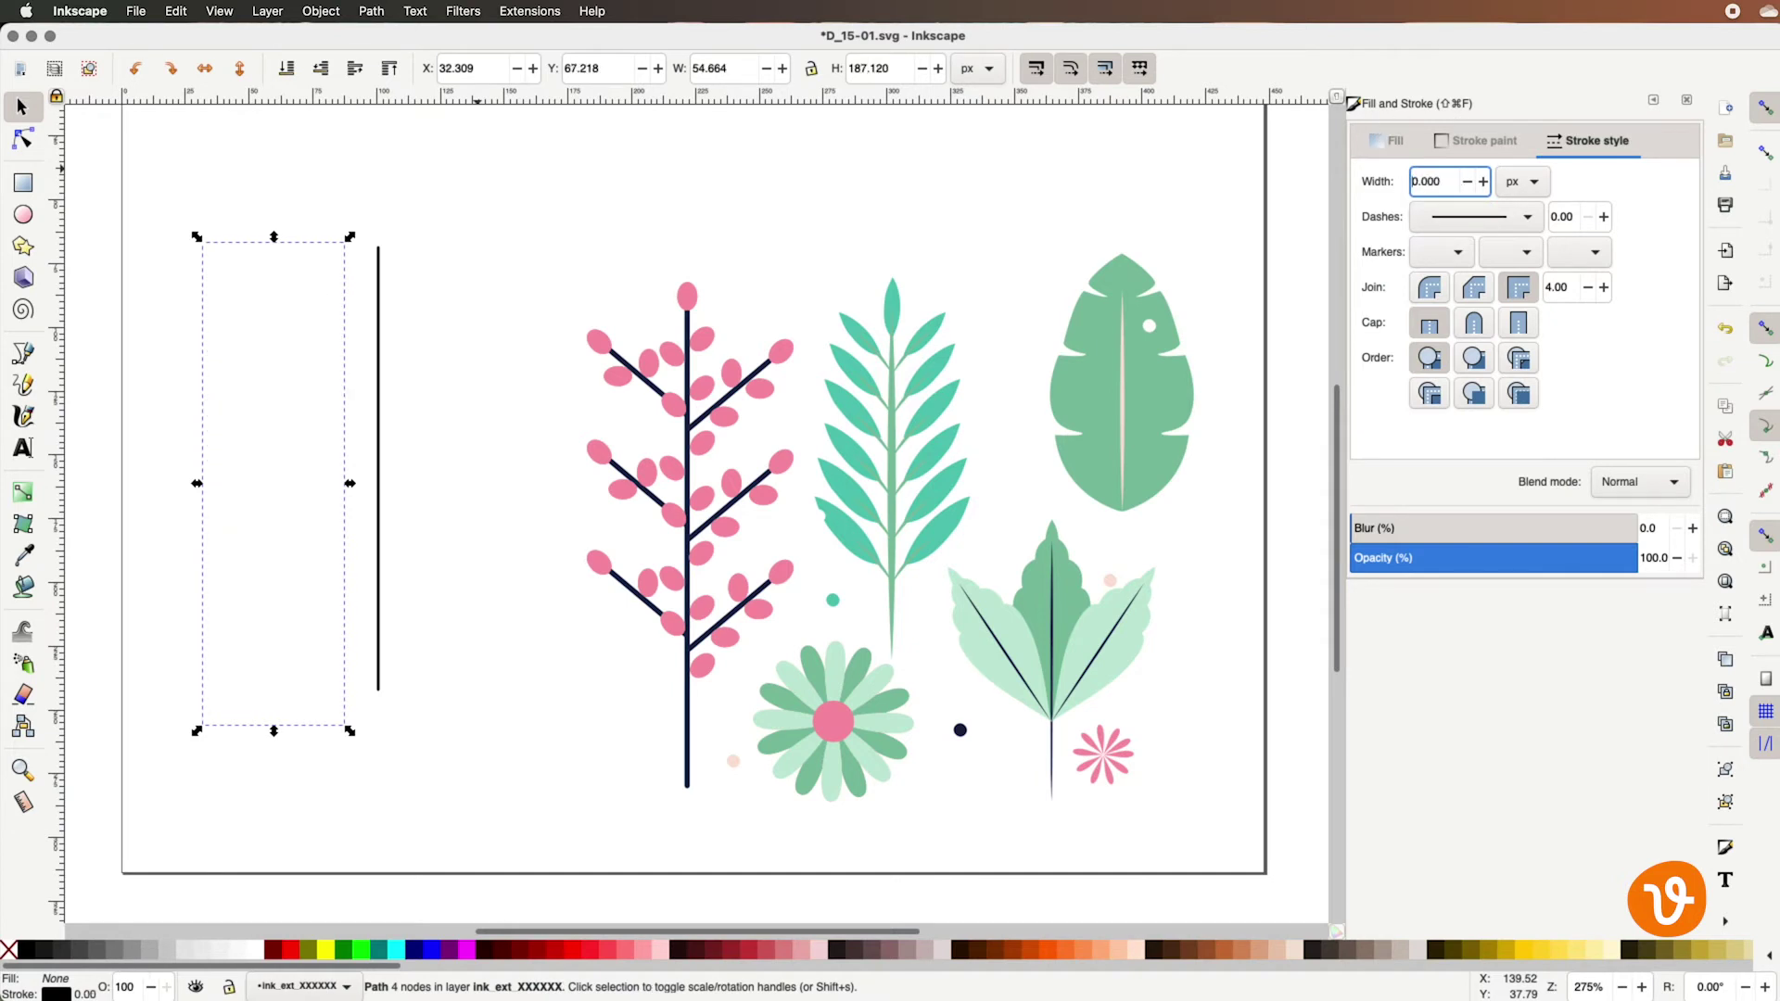
# Fill the leaf with flat green 3ebc35ff and zoom the view to 400%.
pyautogui.click(1396, 143)
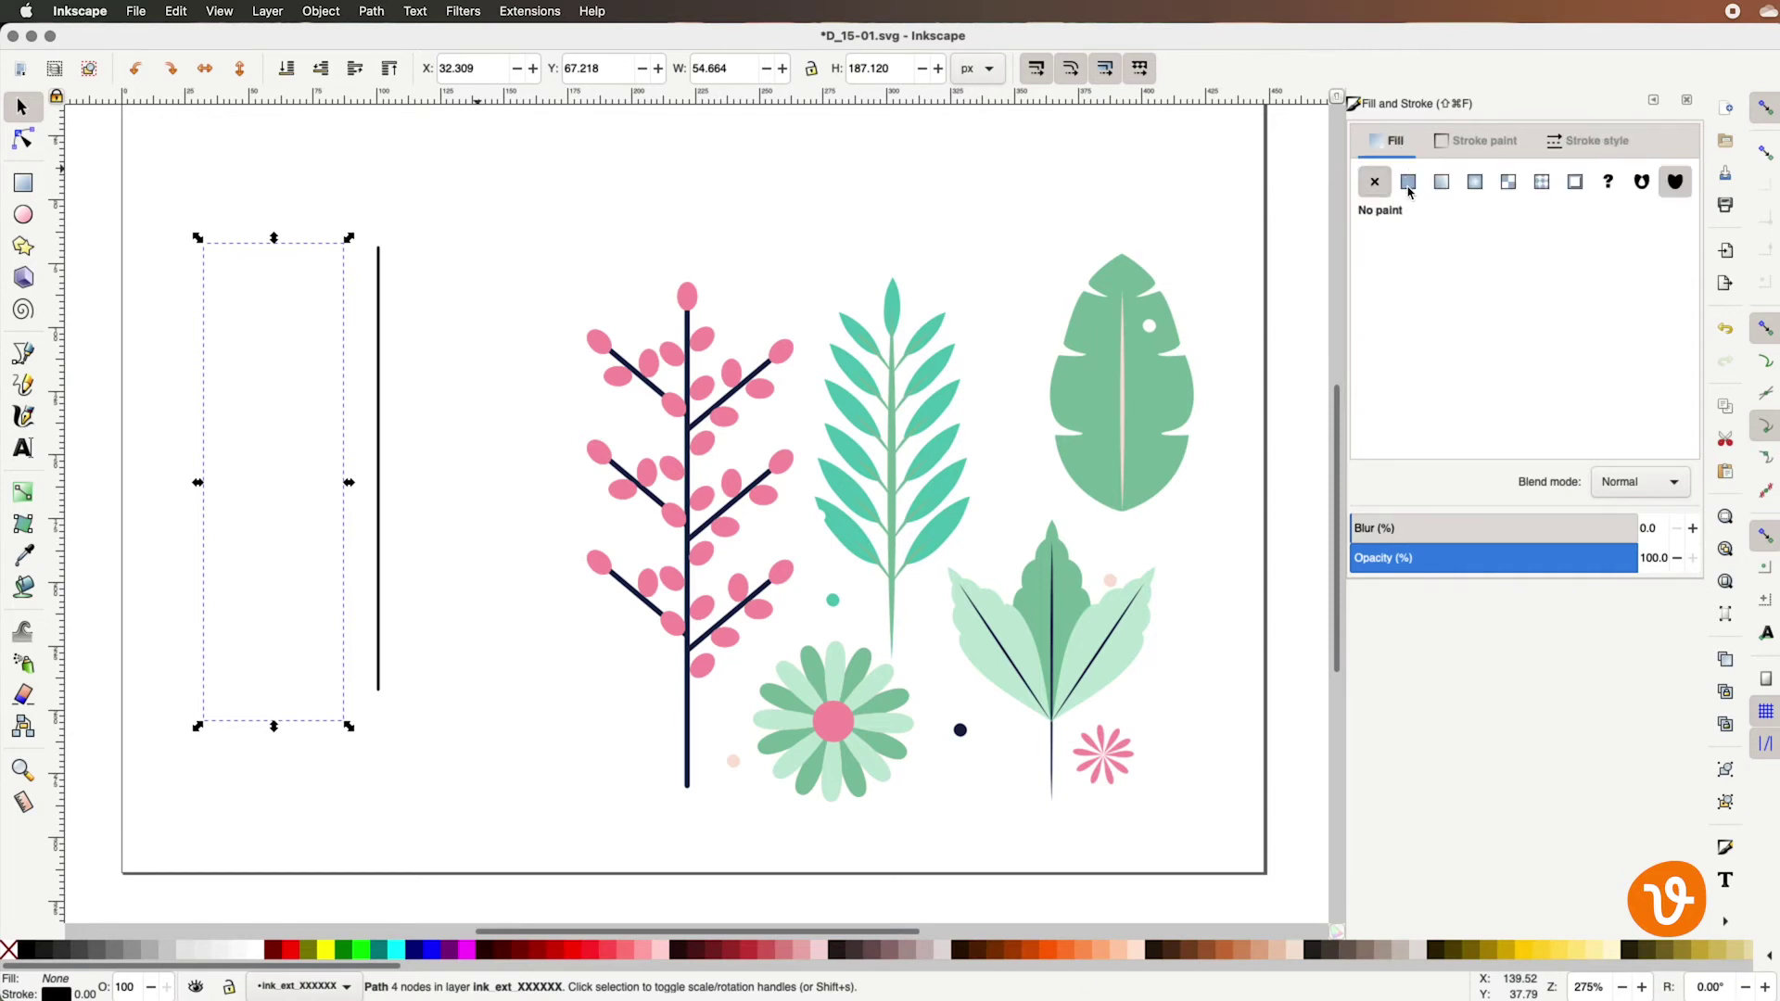
pyautogui.click(1408, 184)
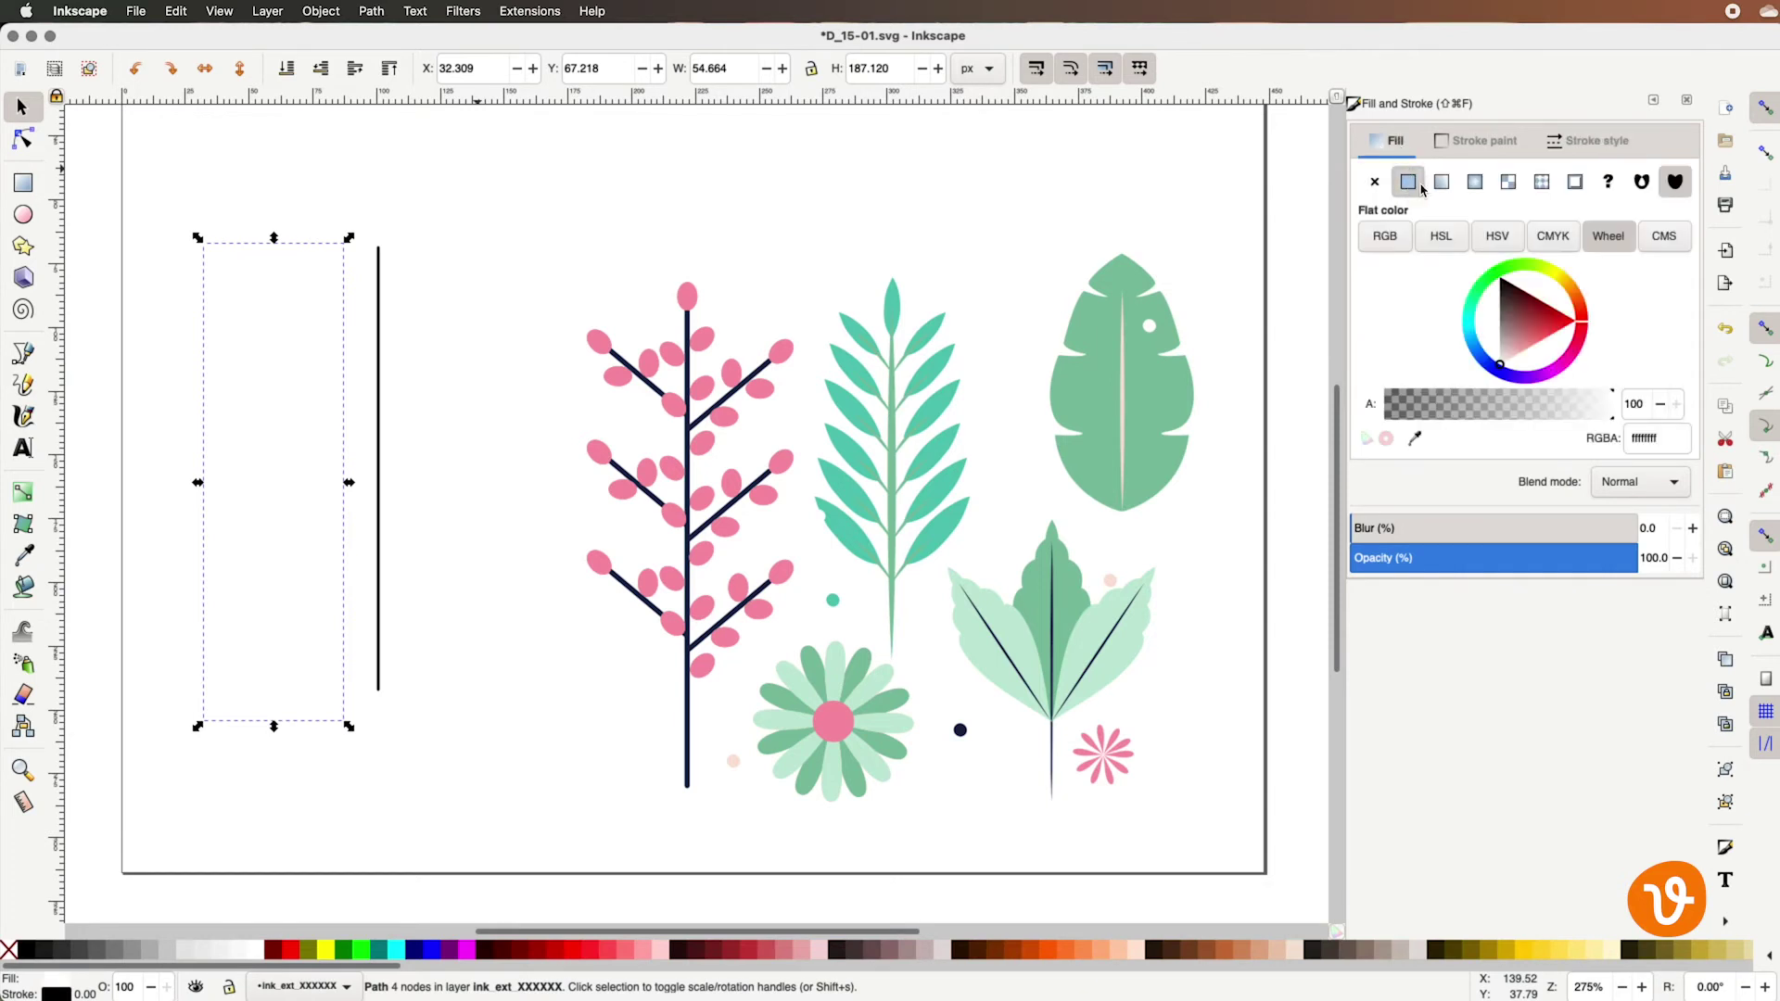
pyautogui.click(1503, 274)
pyautogui.moveTo(1551, 318); pyautogui.dragTo(1516, 309)
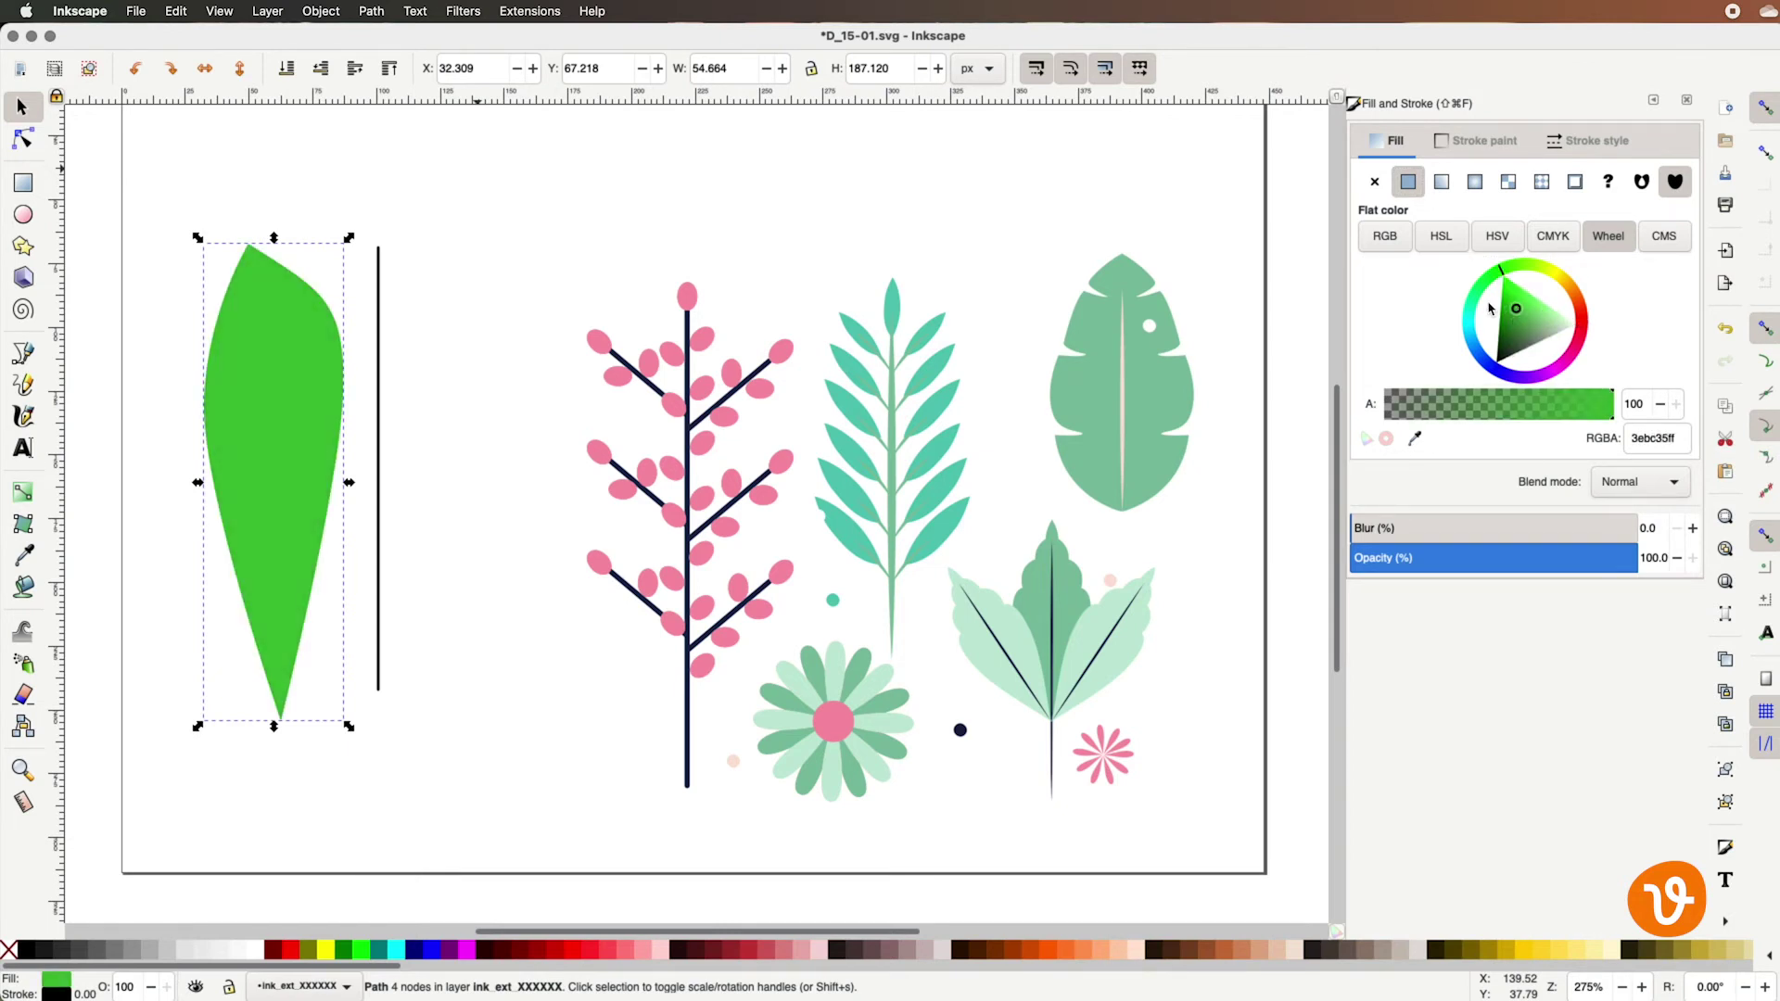
pyautogui.click(1593, 988)
pyautogui.write('400')
pyautogui.press('Return')
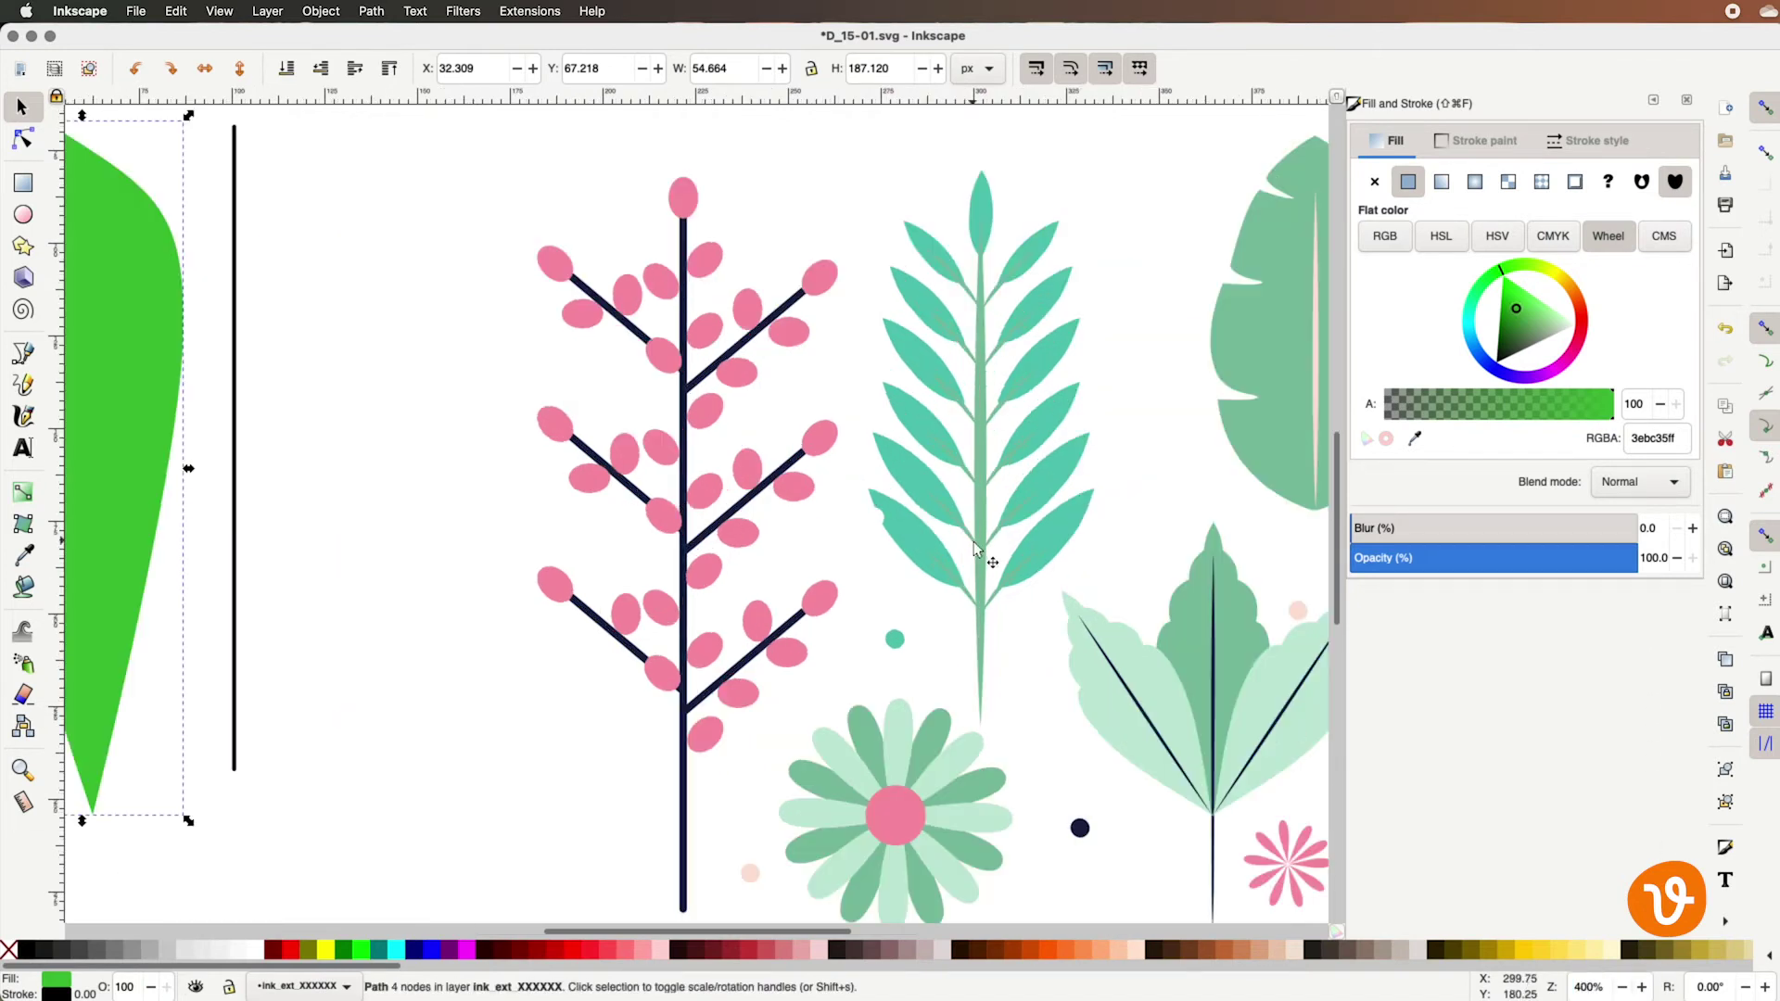
# Slightly adjust the green leaf's overall size.
pyautogui.hscroll(-4, 981, 549)
pyautogui.hscroll(-5, 980, 549)
pyautogui.scroll(3, 981, 549)
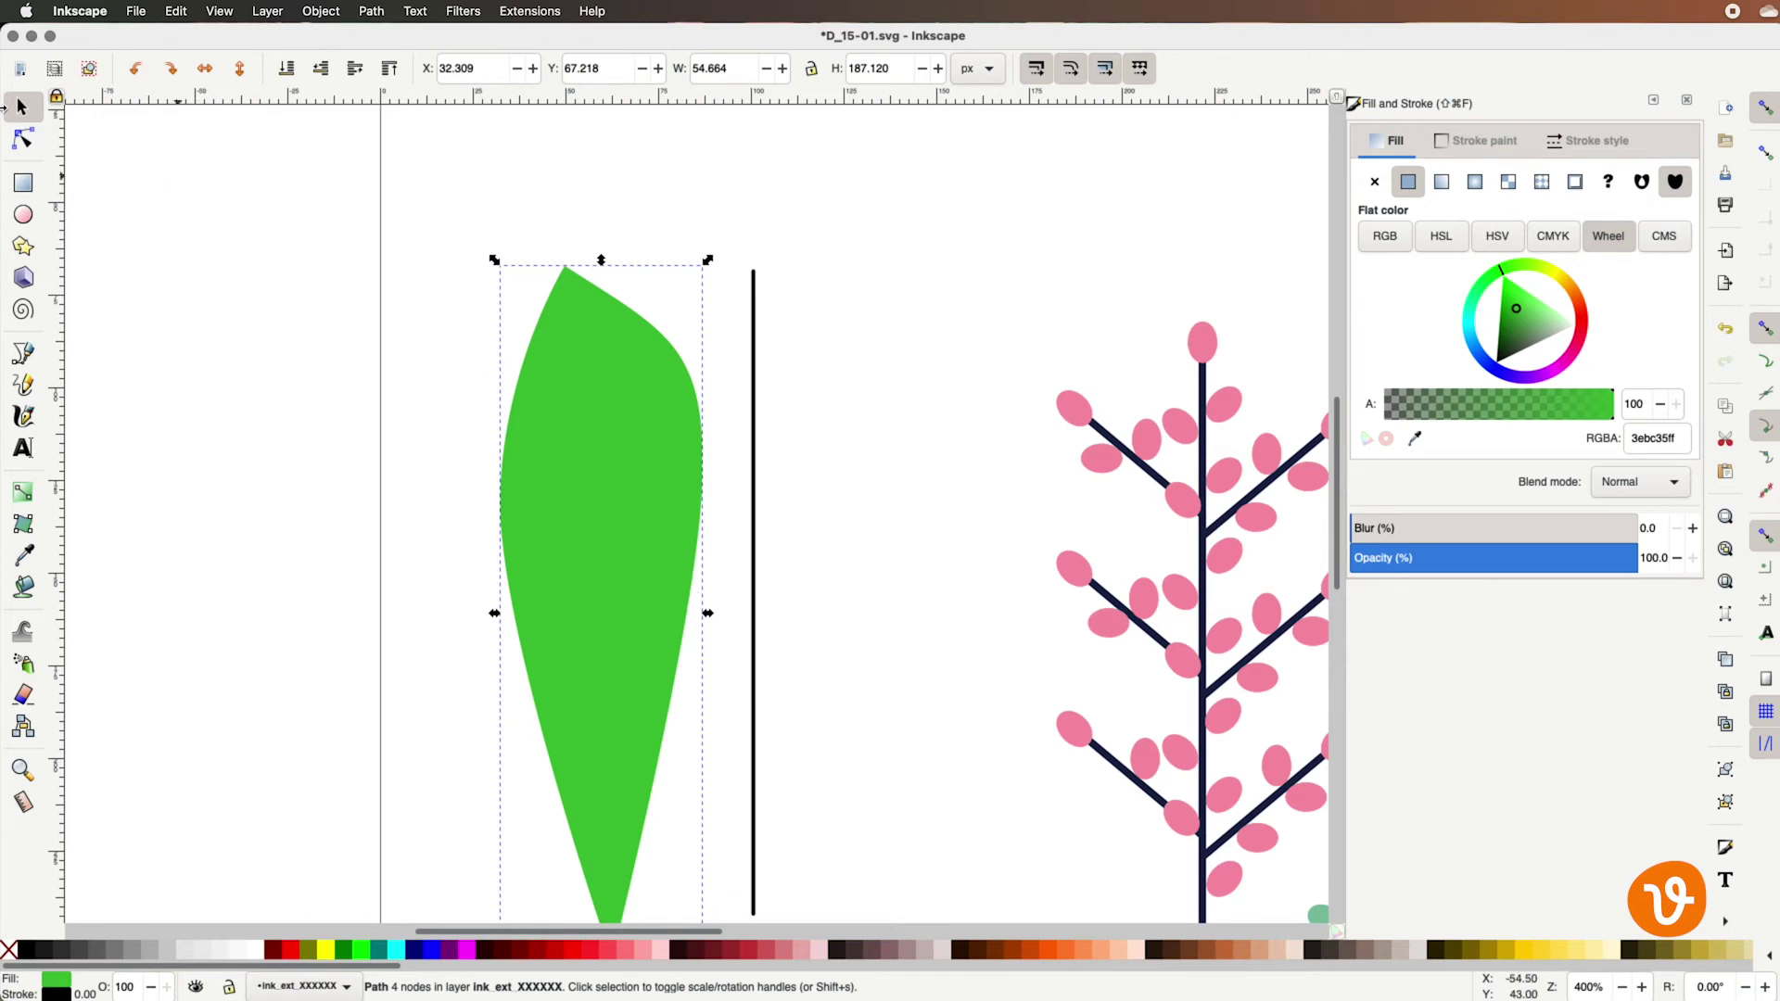
pyautogui.moveTo(707, 260)
pyautogui.mouseDown()
pyautogui.moveTo(678, 457)
pyautogui.moveTo(668, 381)
pyautogui.moveTo(713, 268)
pyautogui.mouseUp()
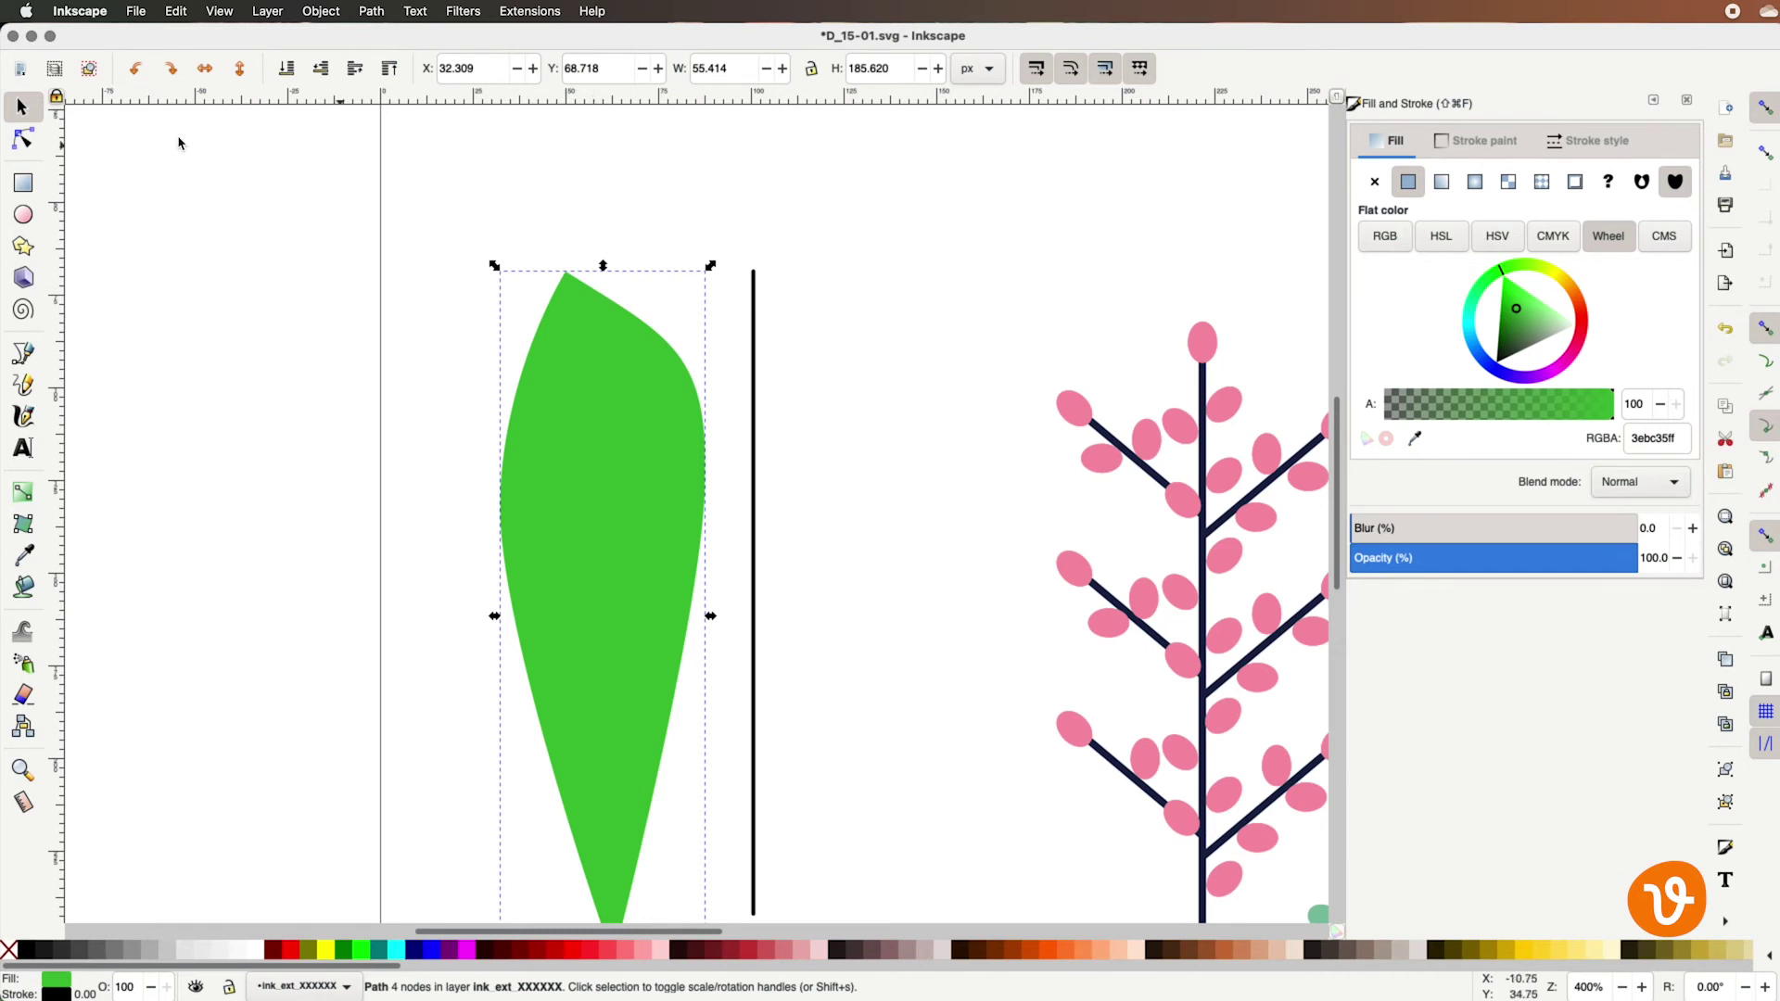
# Move the leaf's tip node right, reshape its upper-right curve, and deselect the leaf.
pyautogui.click(28, 143)
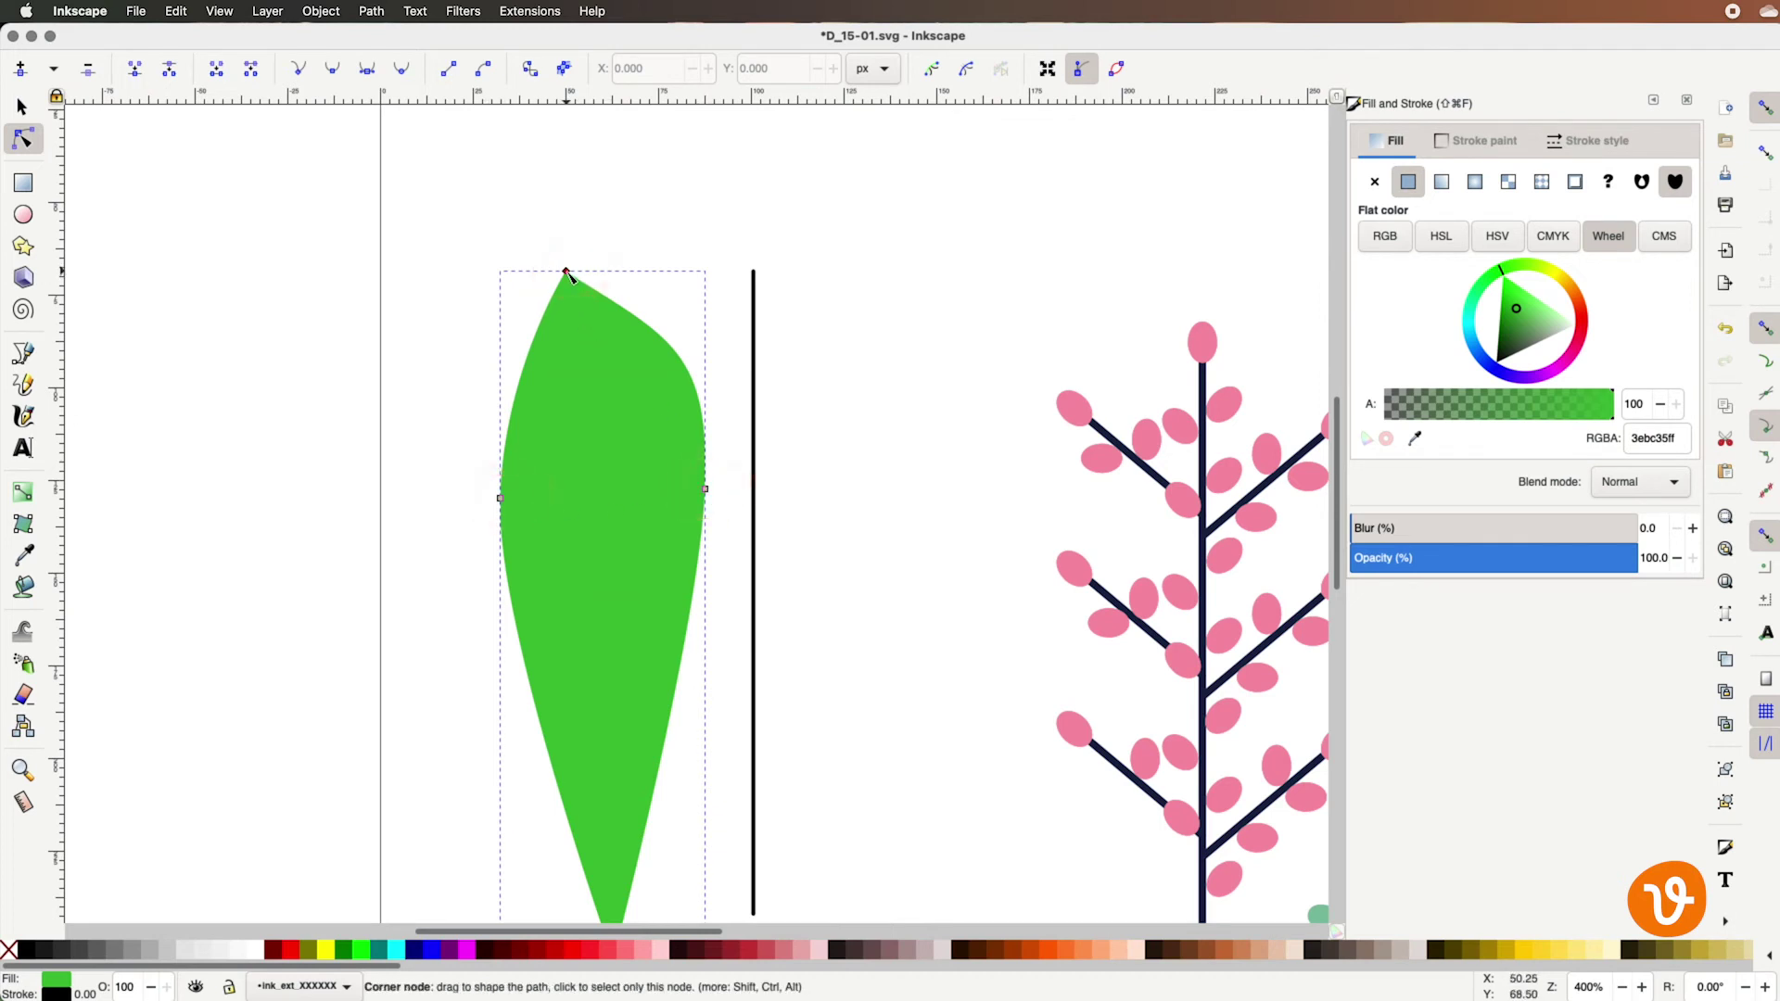
pyautogui.moveTo(568, 274); pyautogui.dragTo(606, 279)
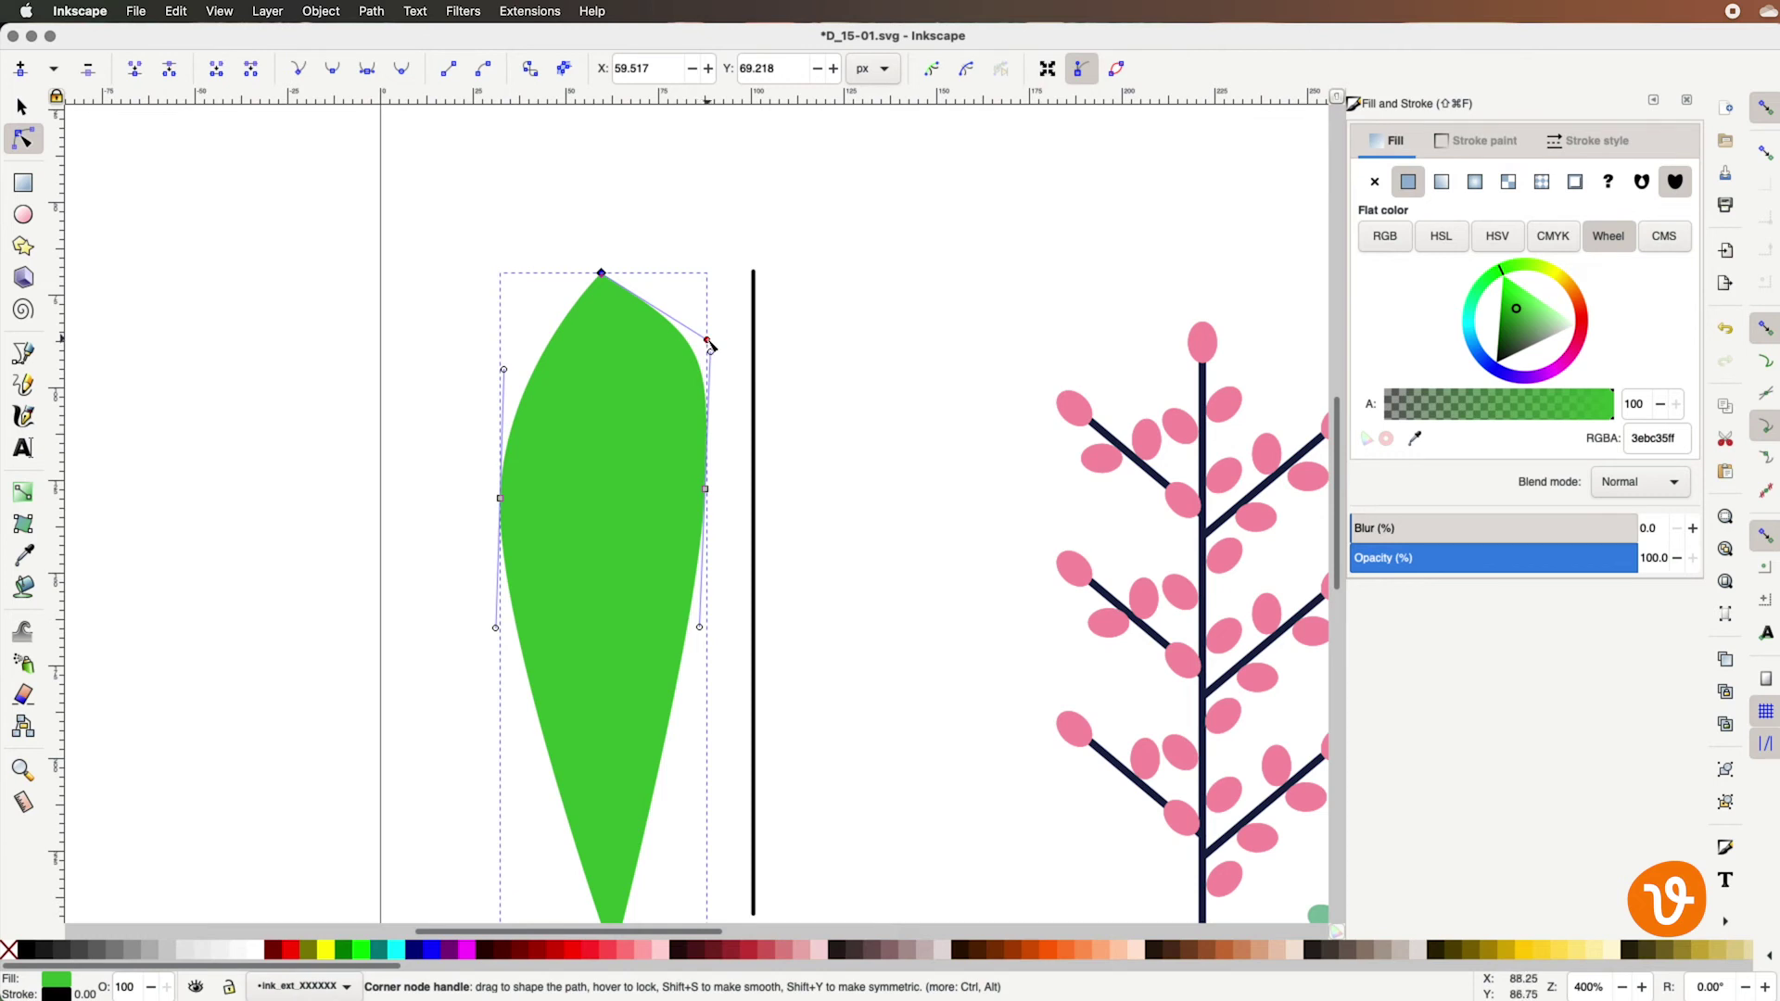
pyautogui.moveTo(710, 346)
pyautogui.mouseDown()
pyautogui.moveTo(683, 365)
pyautogui.moveTo(680, 339)
pyautogui.moveTo(690, 410)
pyautogui.moveTo(691, 371)
pyautogui.moveTo(714, 394)
pyautogui.moveTo(708, 437)
pyautogui.moveTo(690, 365)
pyautogui.mouseUp()
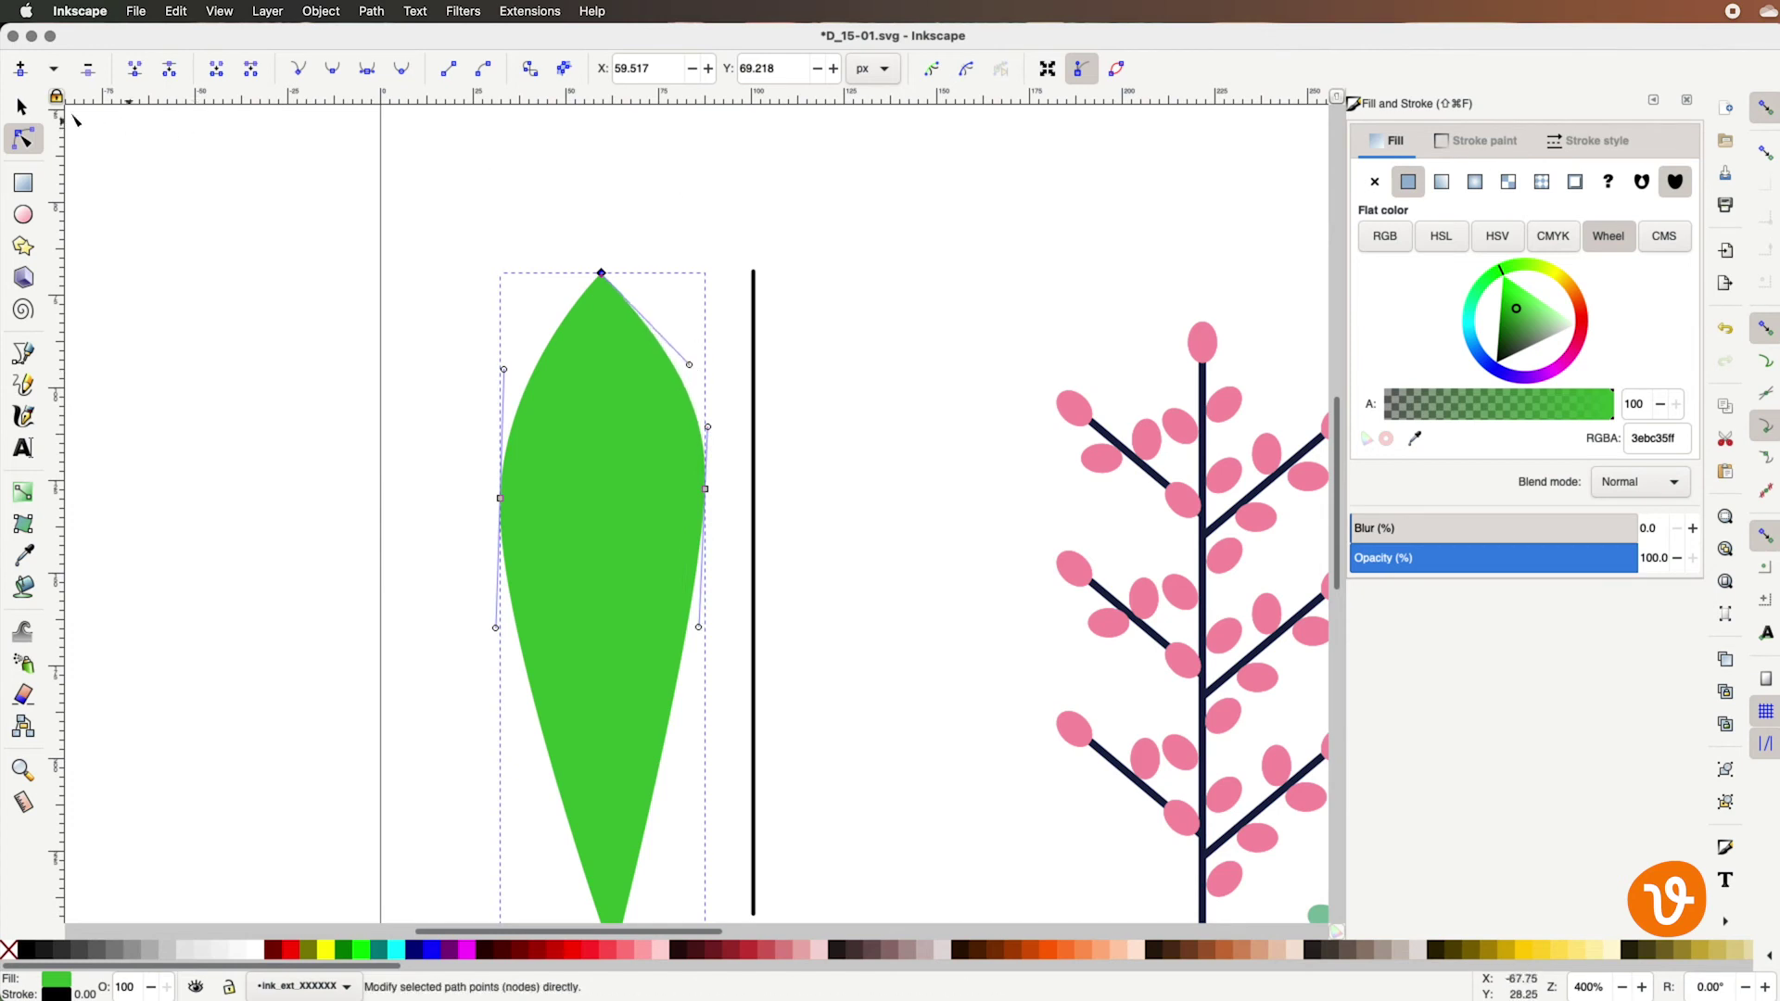
pyautogui.click(24, 109)
pyautogui.click(239, 247)
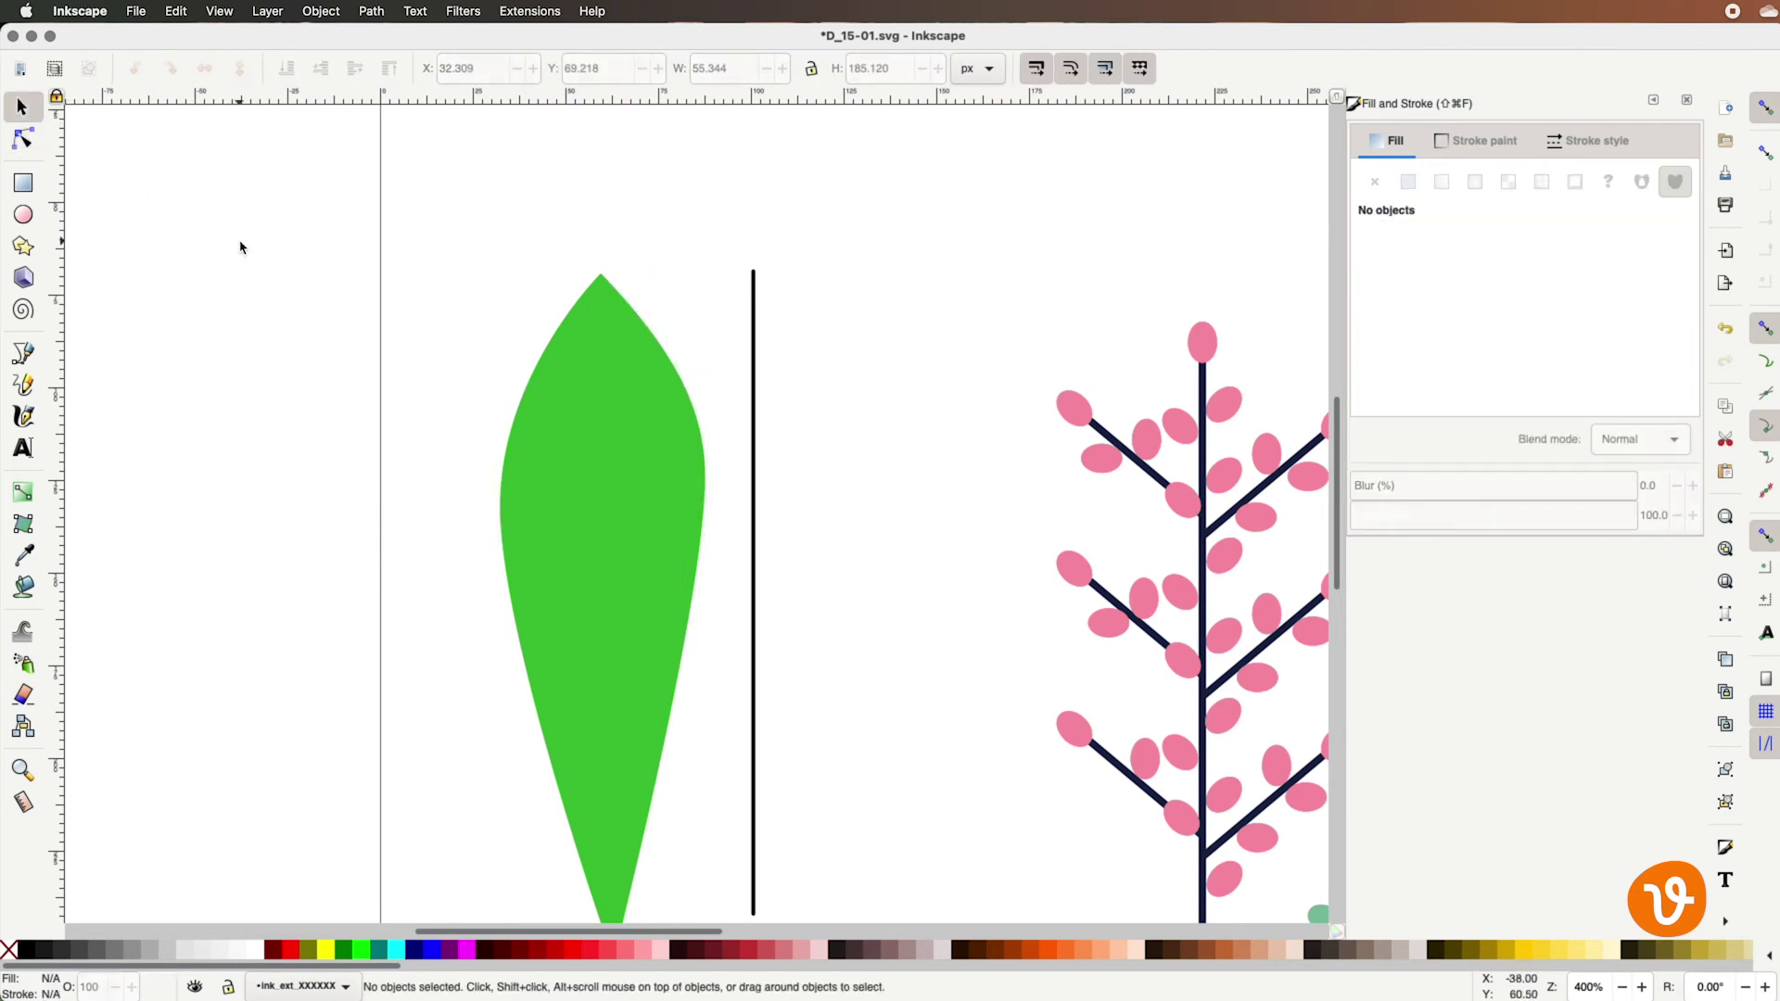
# Move the leaf higher on the page, trying and undoing a deletion of its left node.
pyautogui.moveTo(628, 471); pyautogui.dragTo(620, 437)
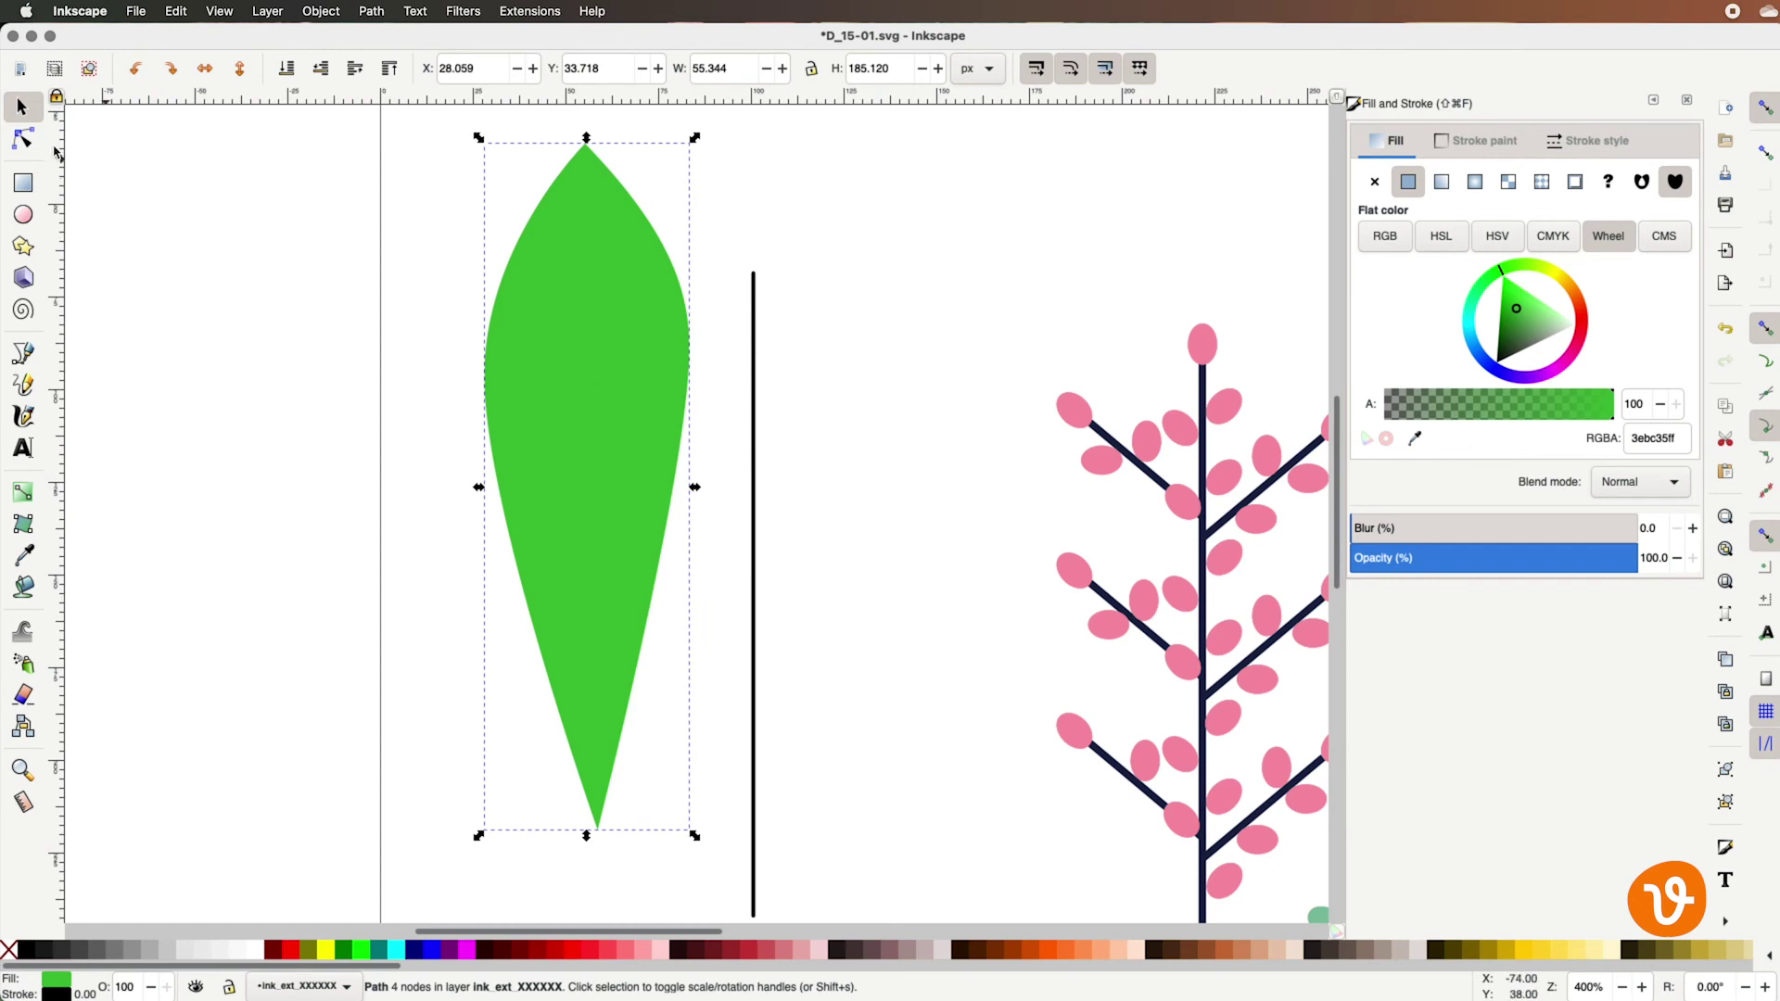
pyautogui.click(26, 141)
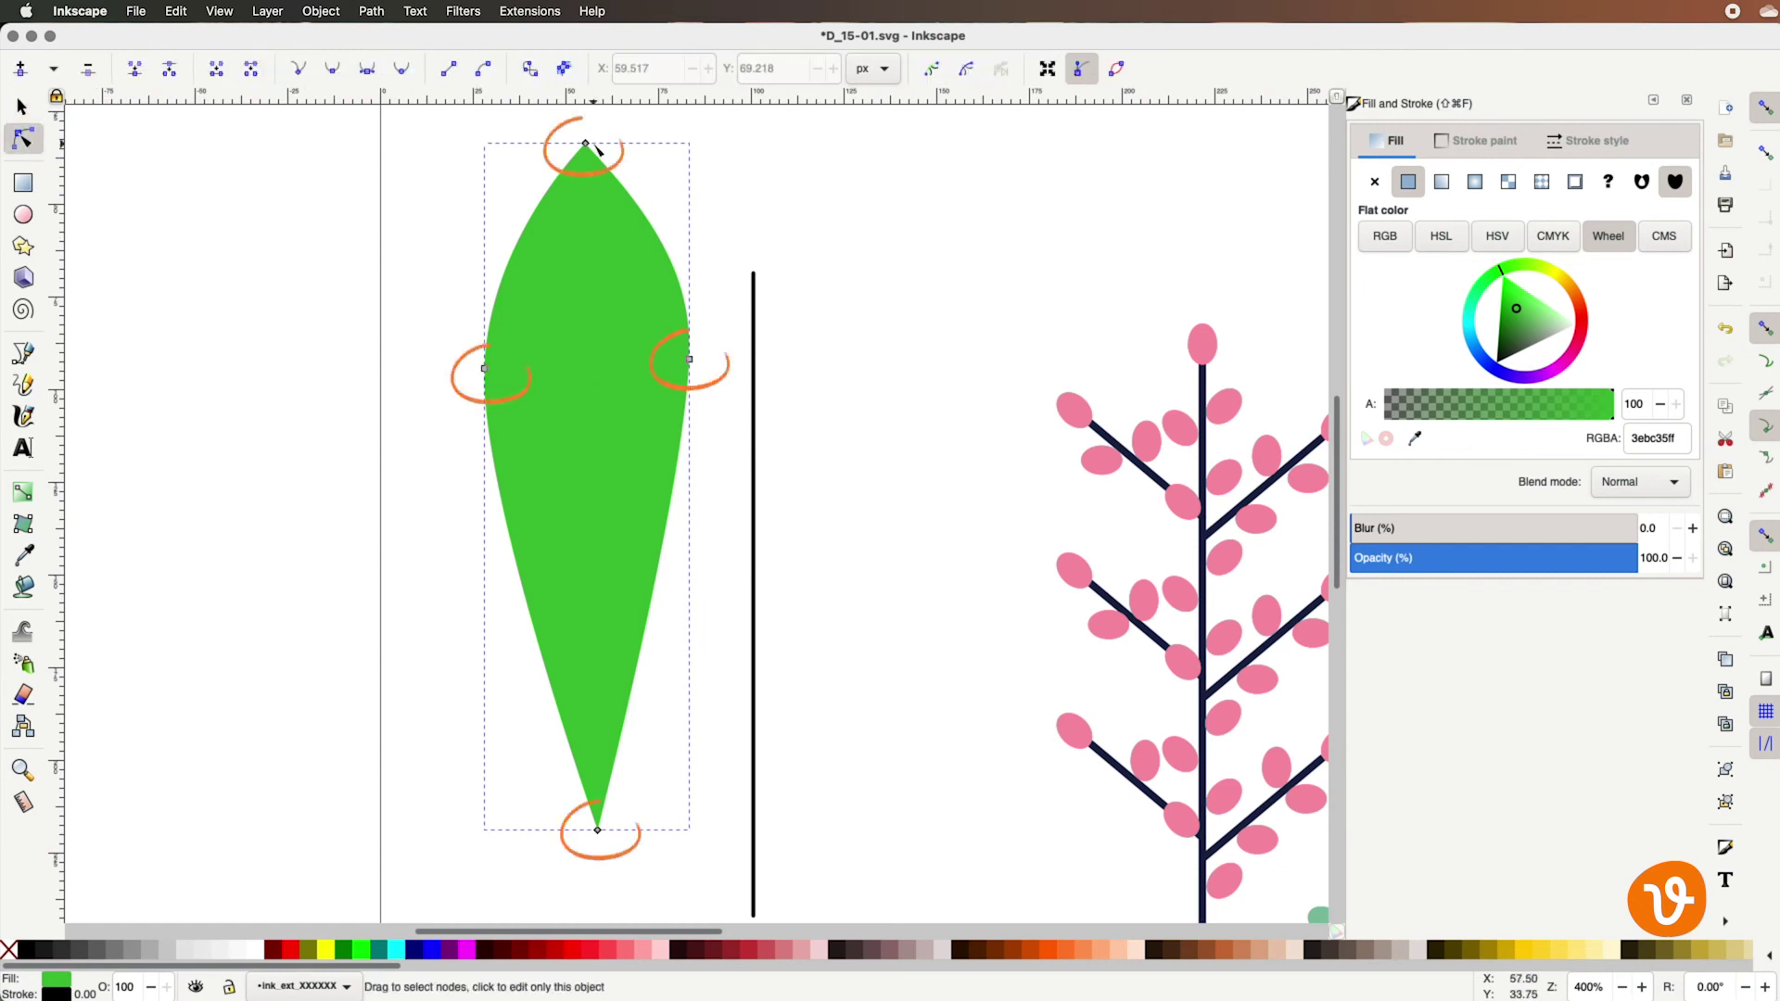
pyautogui.click(485, 369)
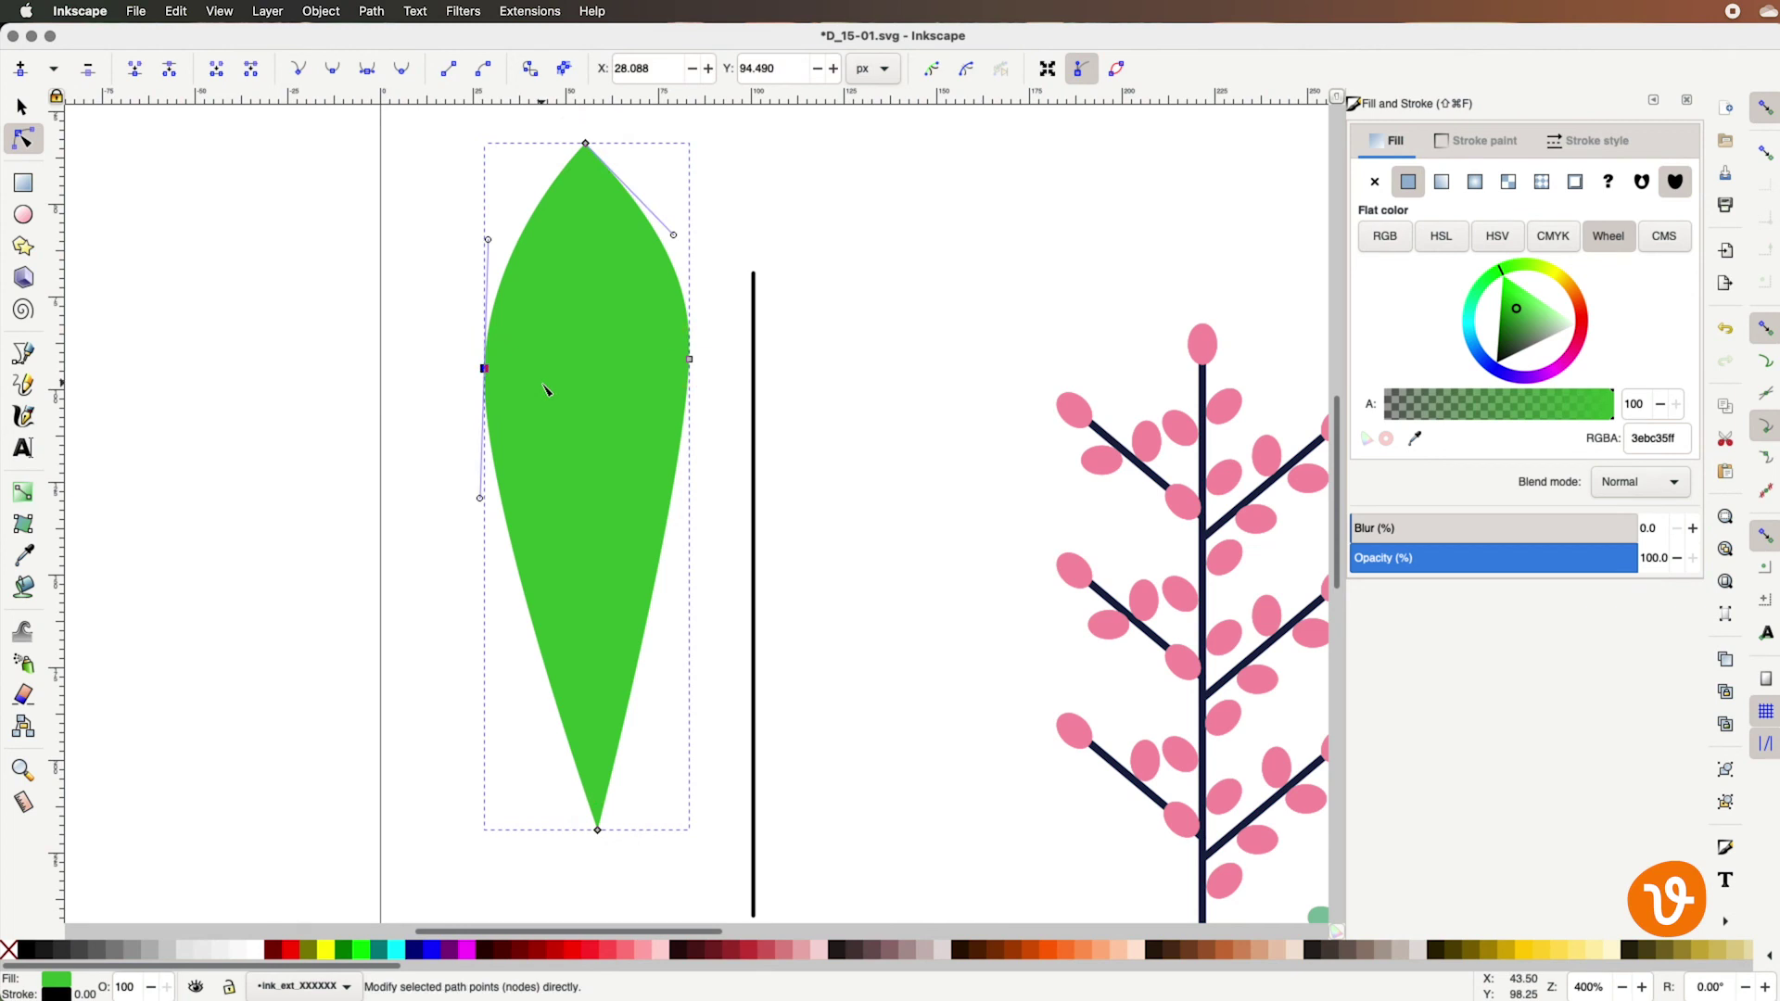
pyautogui.press('BackSpace')
pyautogui.press('super+z')
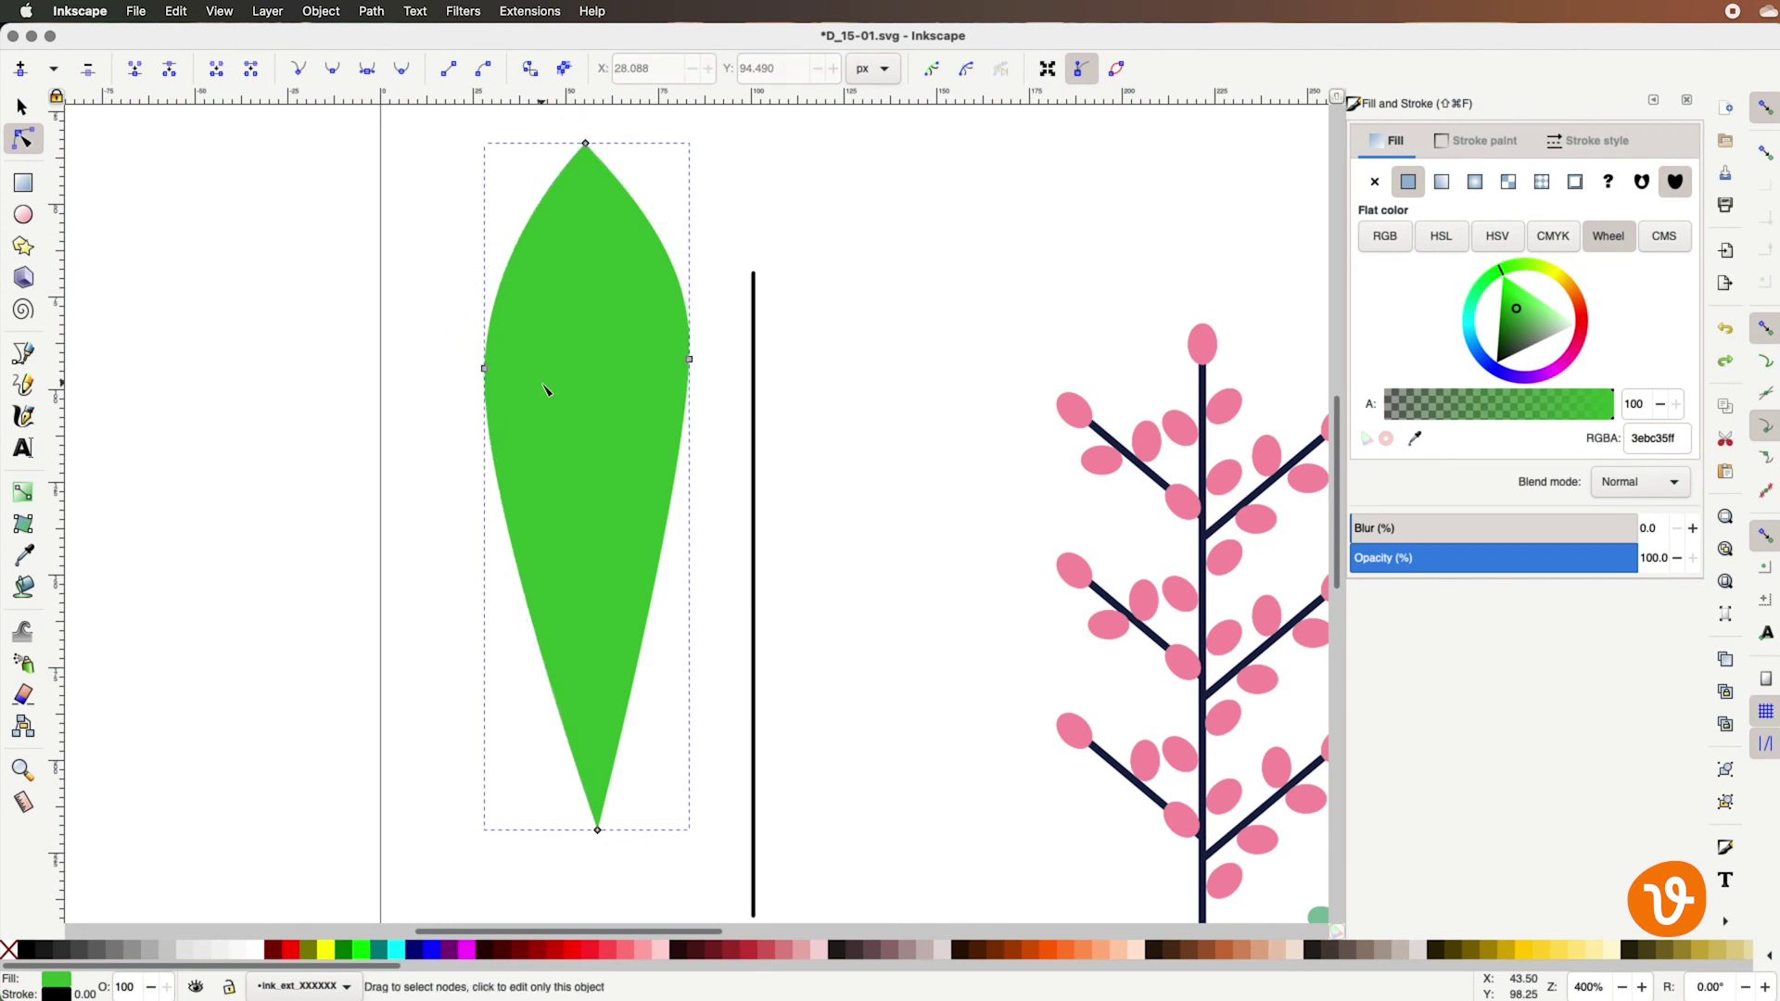
pyautogui.press('s')
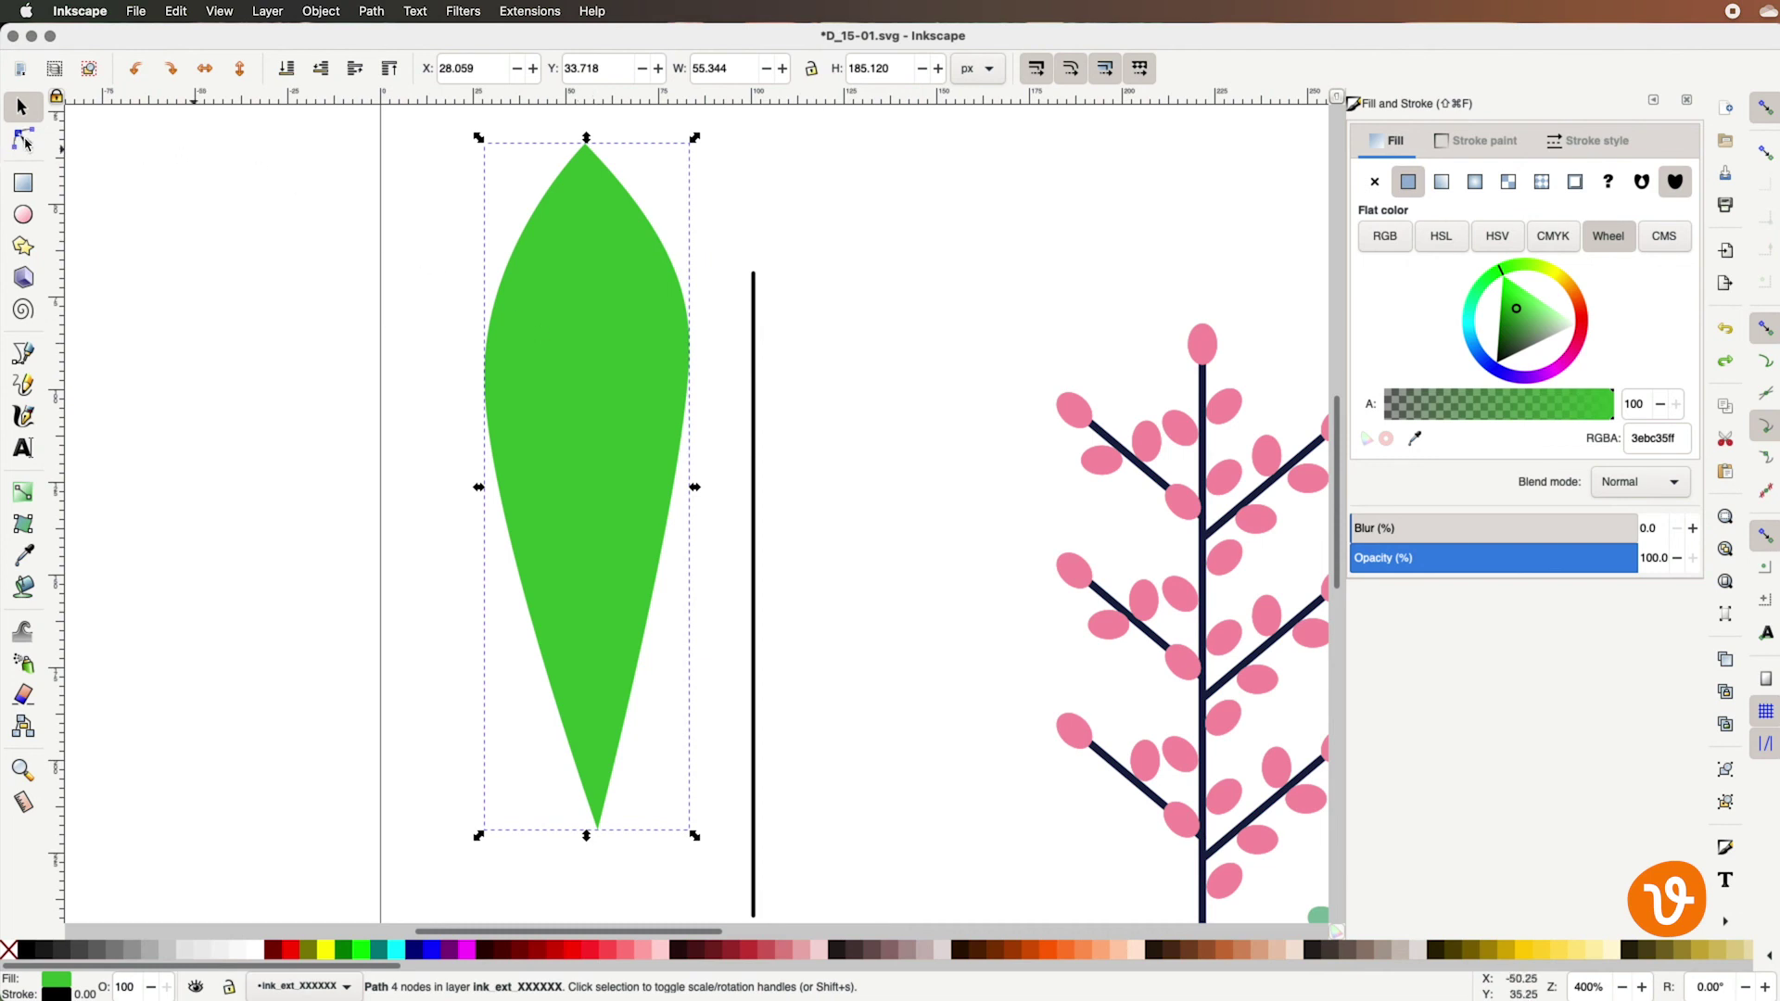
pyautogui.click(24, 139)
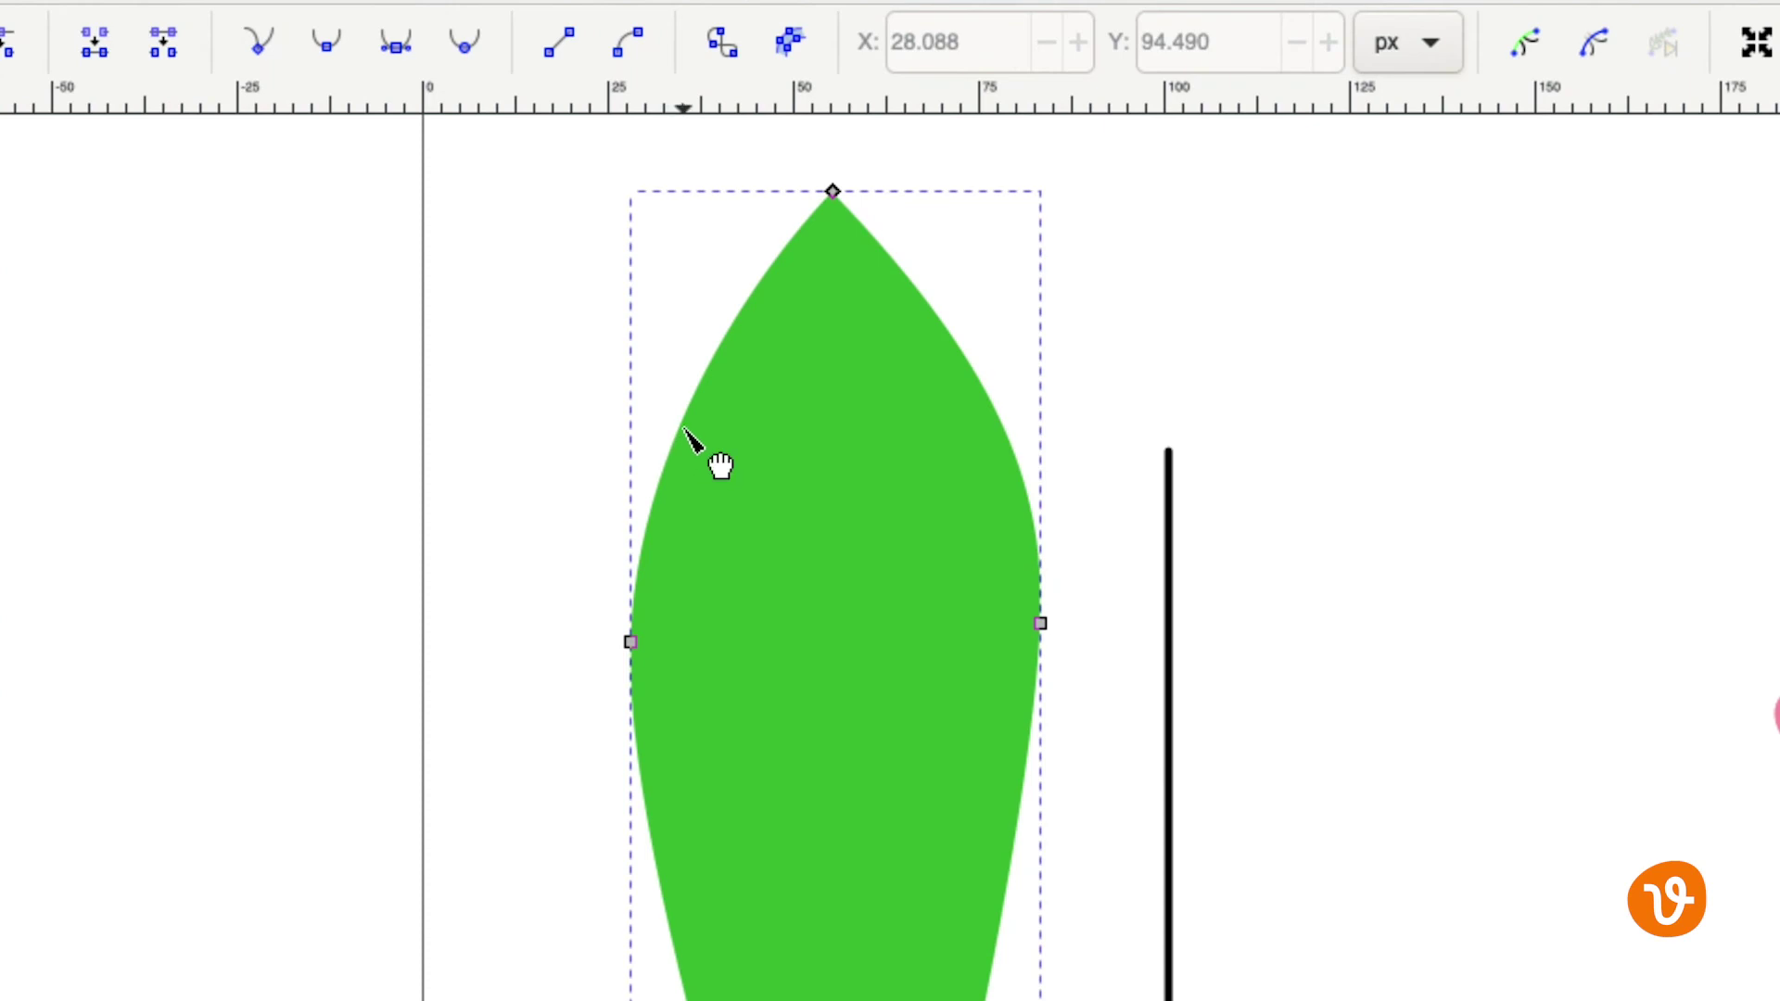
# Add three nodes on the leaf's upper-left edge and pull the middle one inward into a rounded notch.
pyautogui.doubleClick(683, 427)
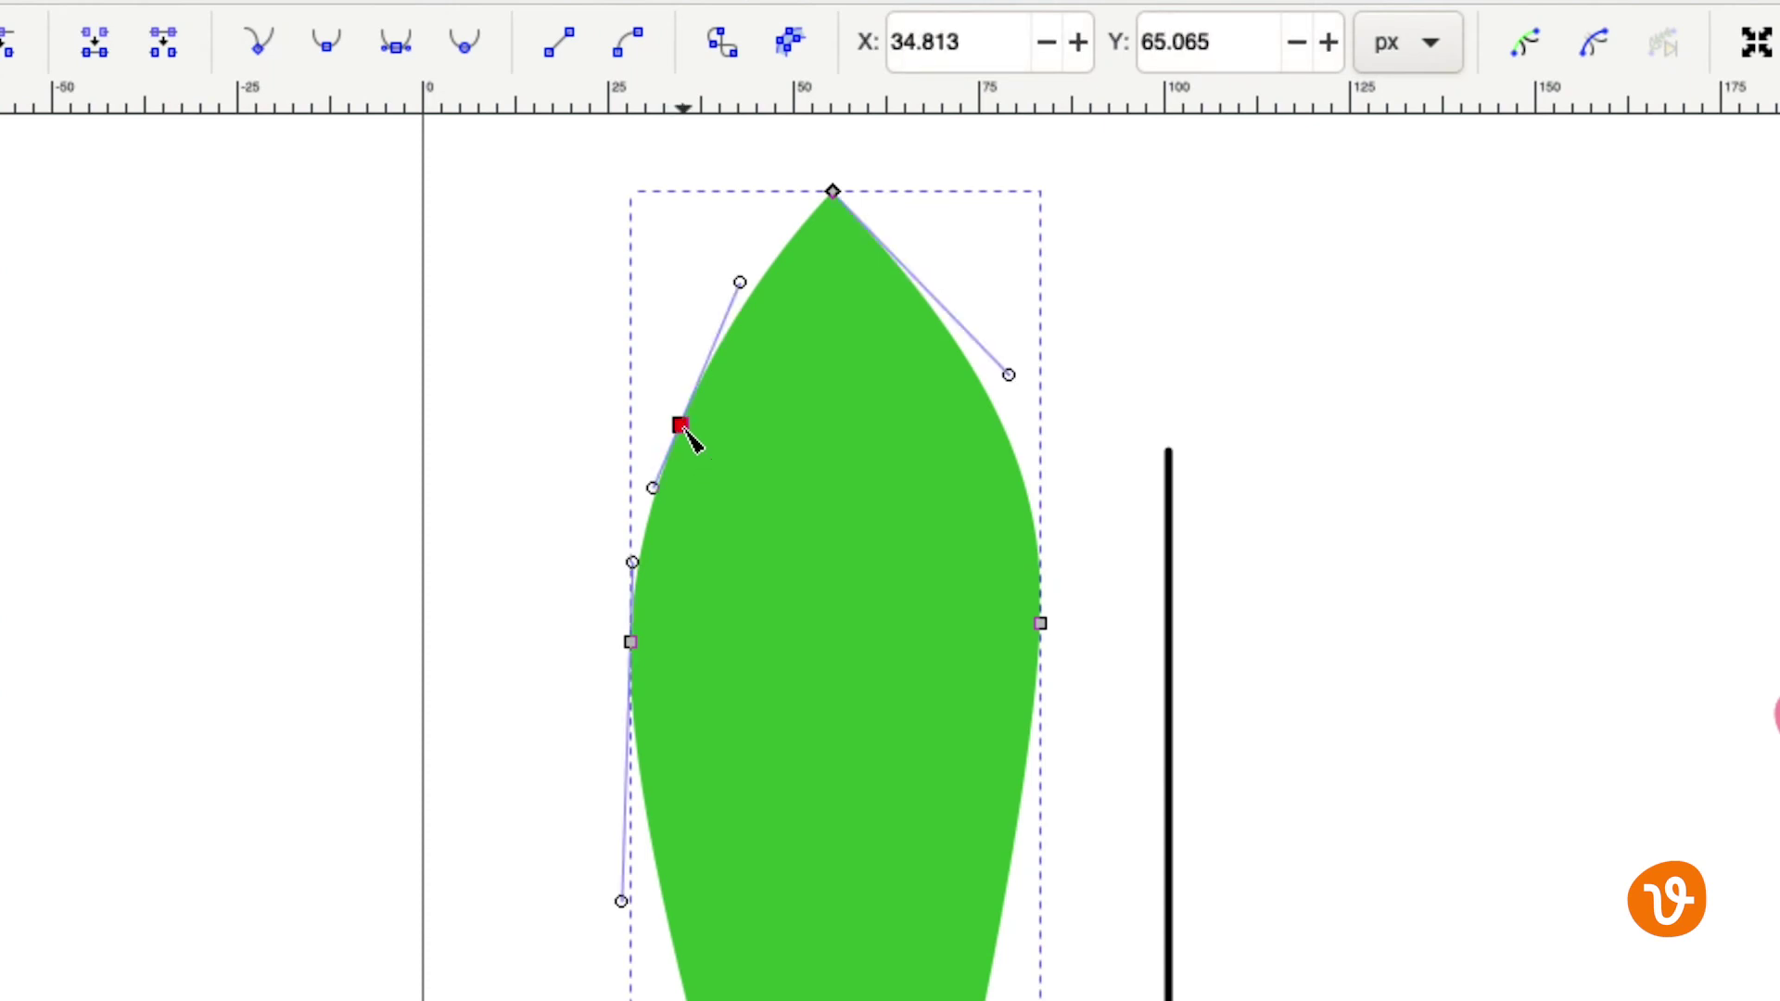
pyautogui.doubleClick(716, 359)
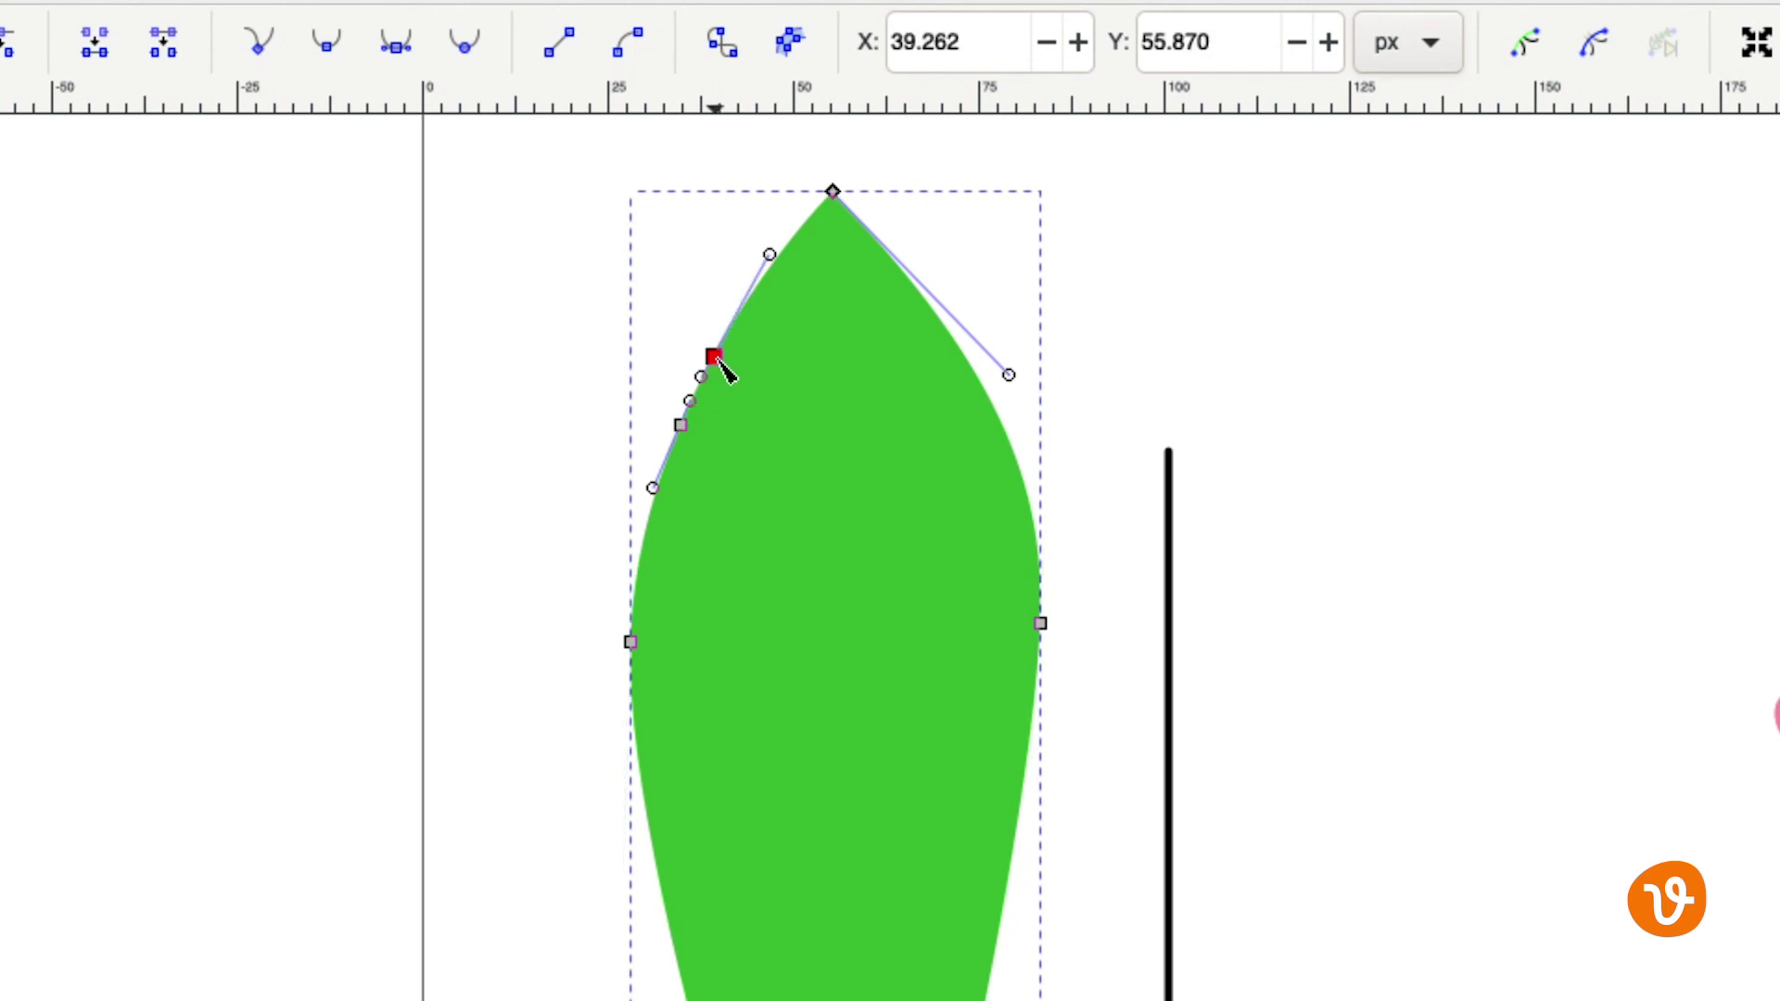
pyautogui.doubleClick(745, 310)
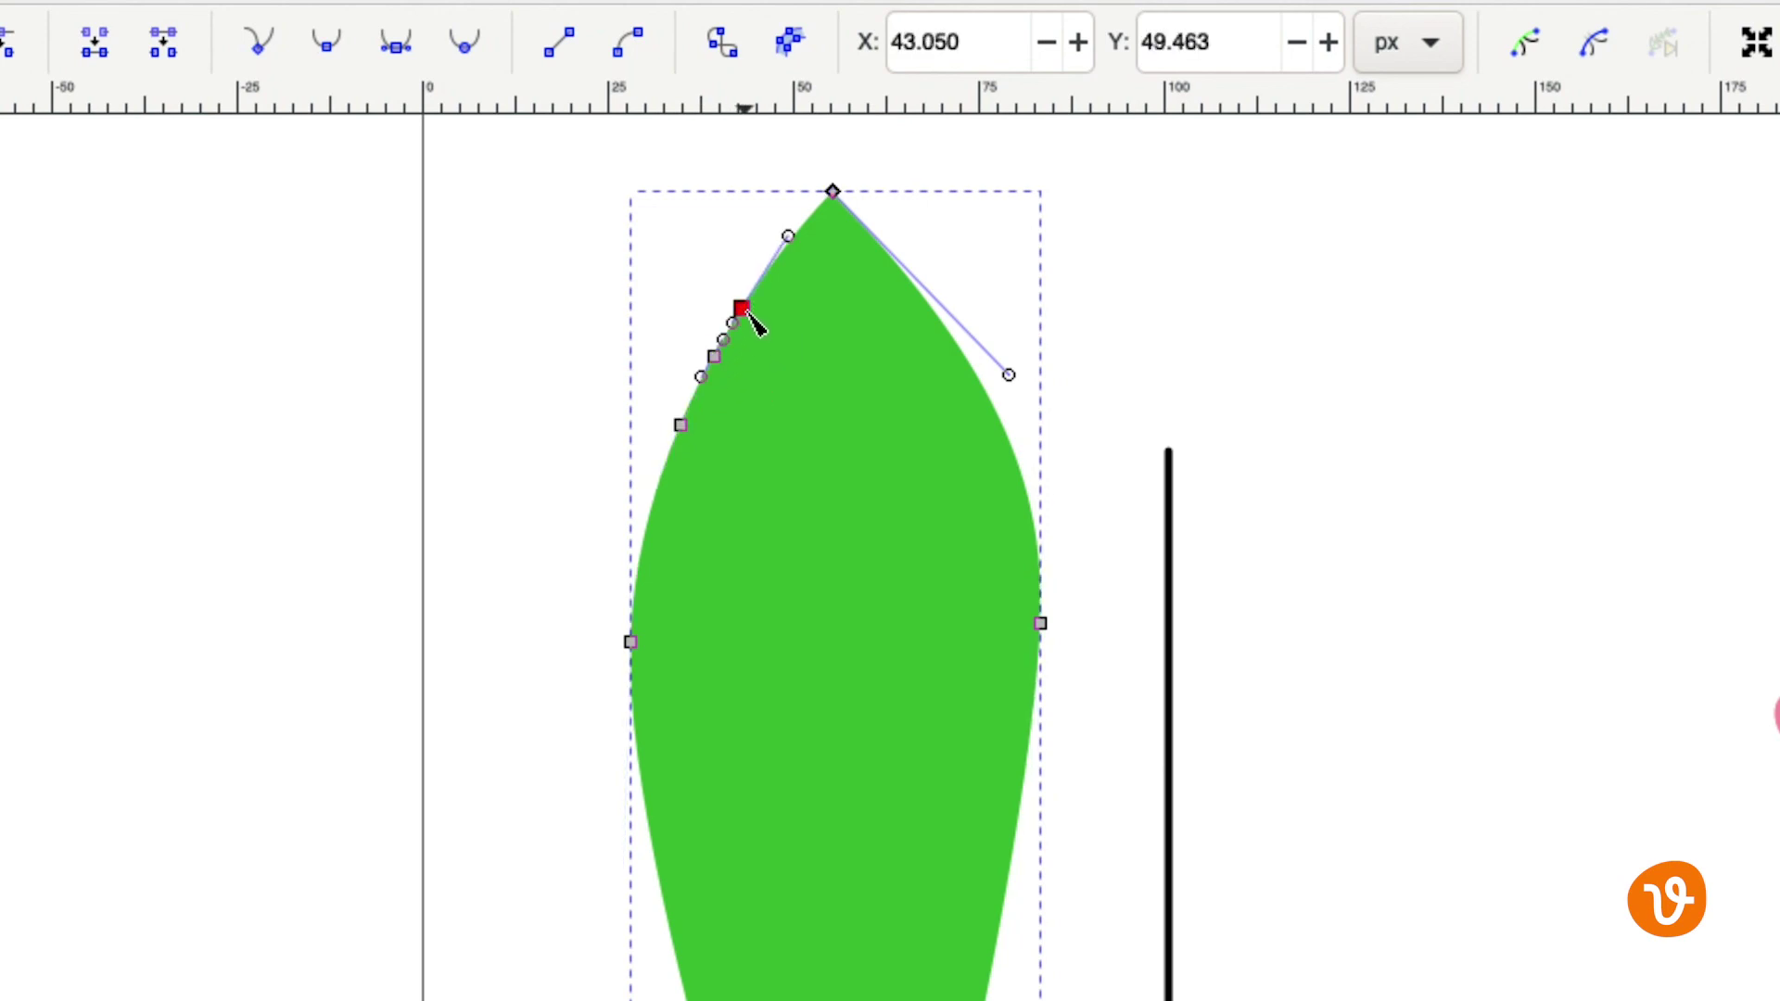
pyautogui.press('Escape')
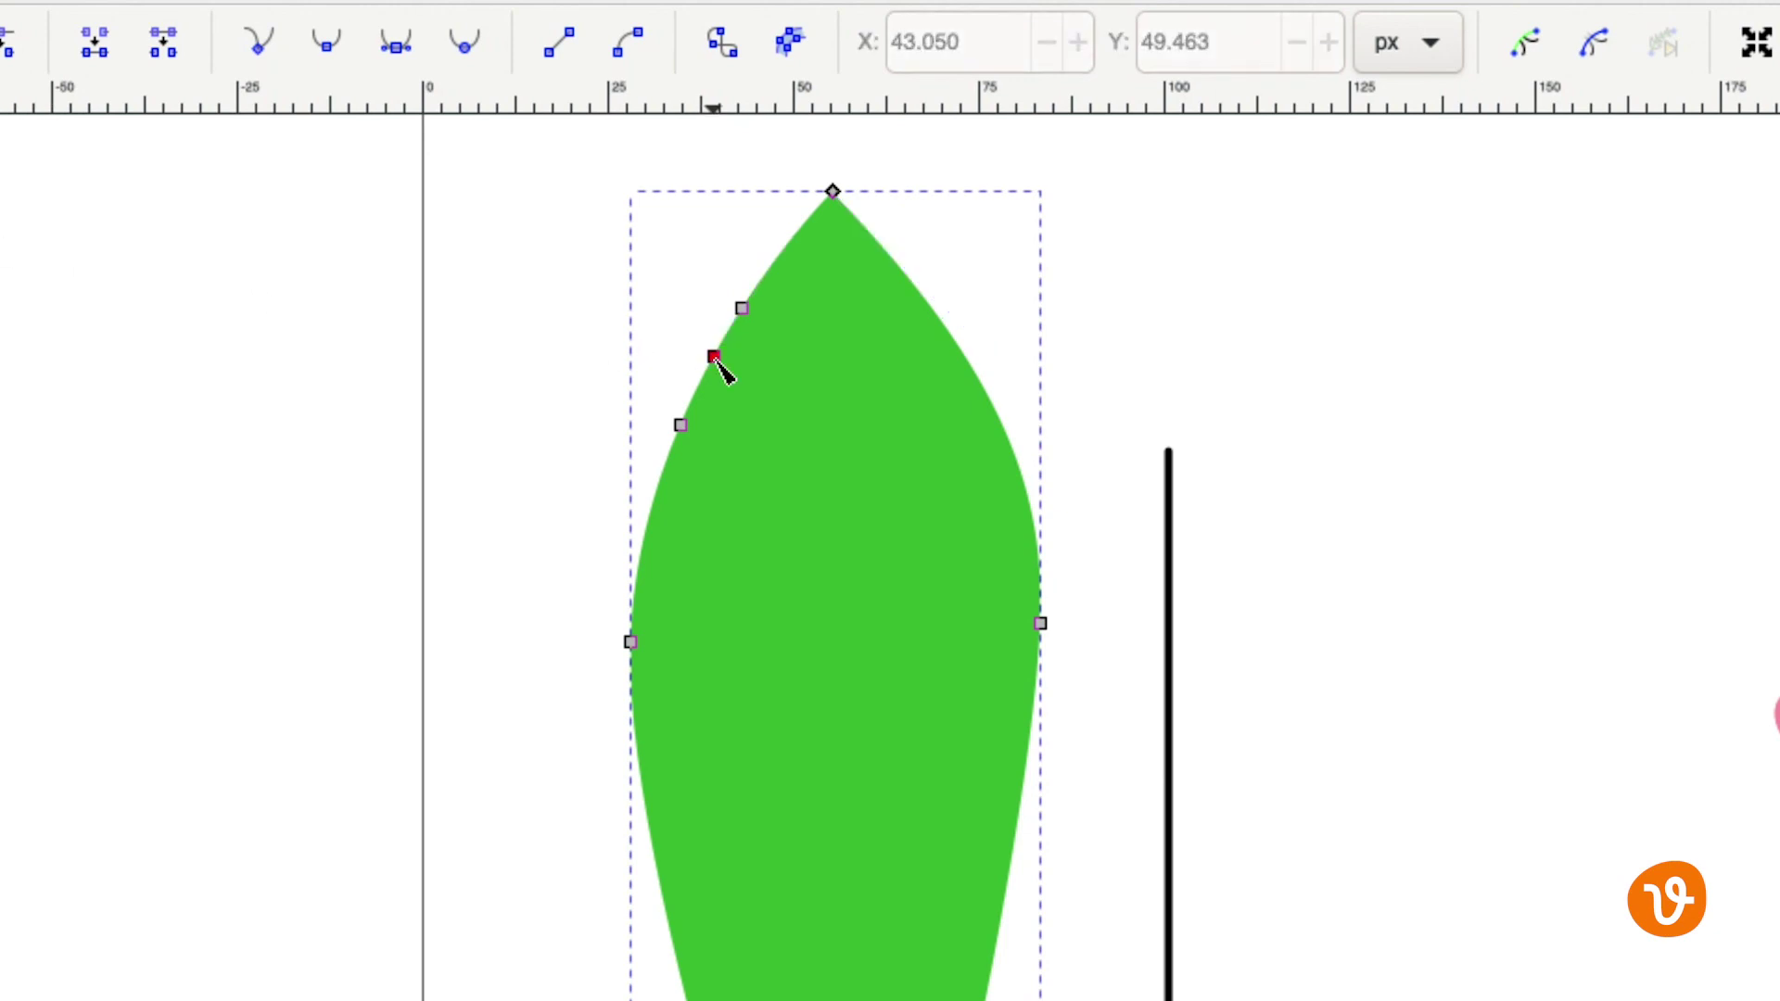
pyautogui.moveTo(716, 360); pyautogui.dragTo(814, 349)
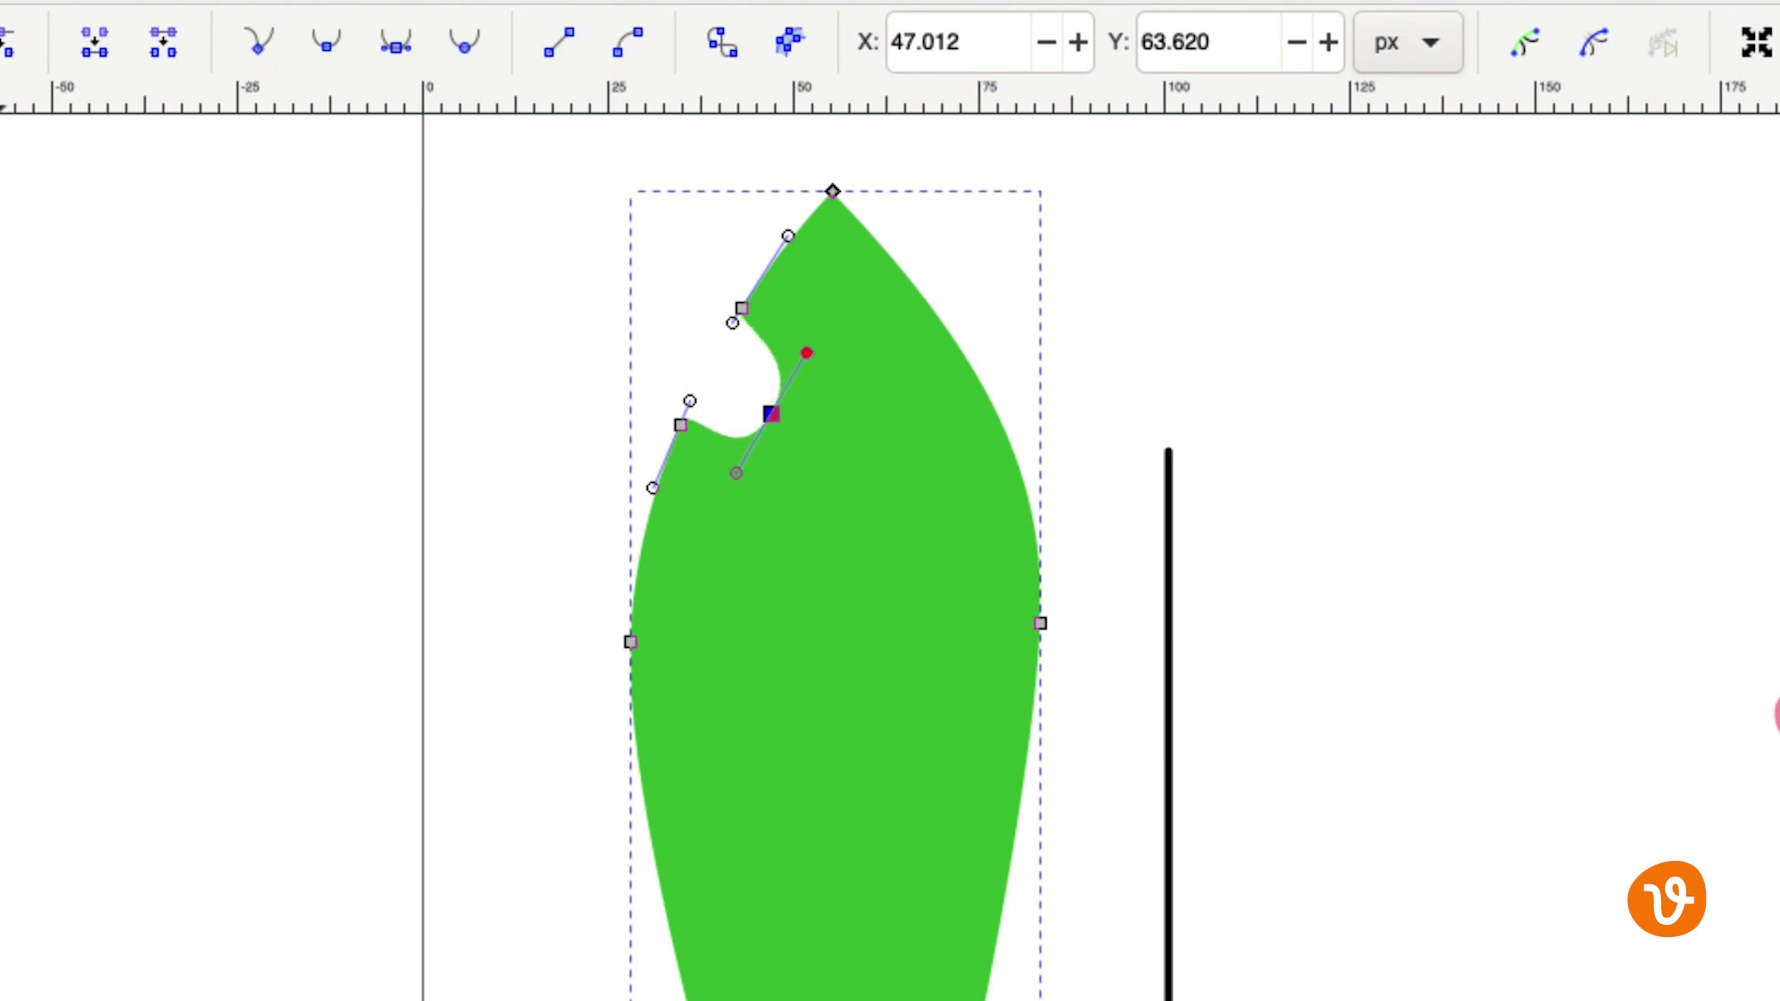
pyautogui.press('s')
pyautogui.press('Escape')
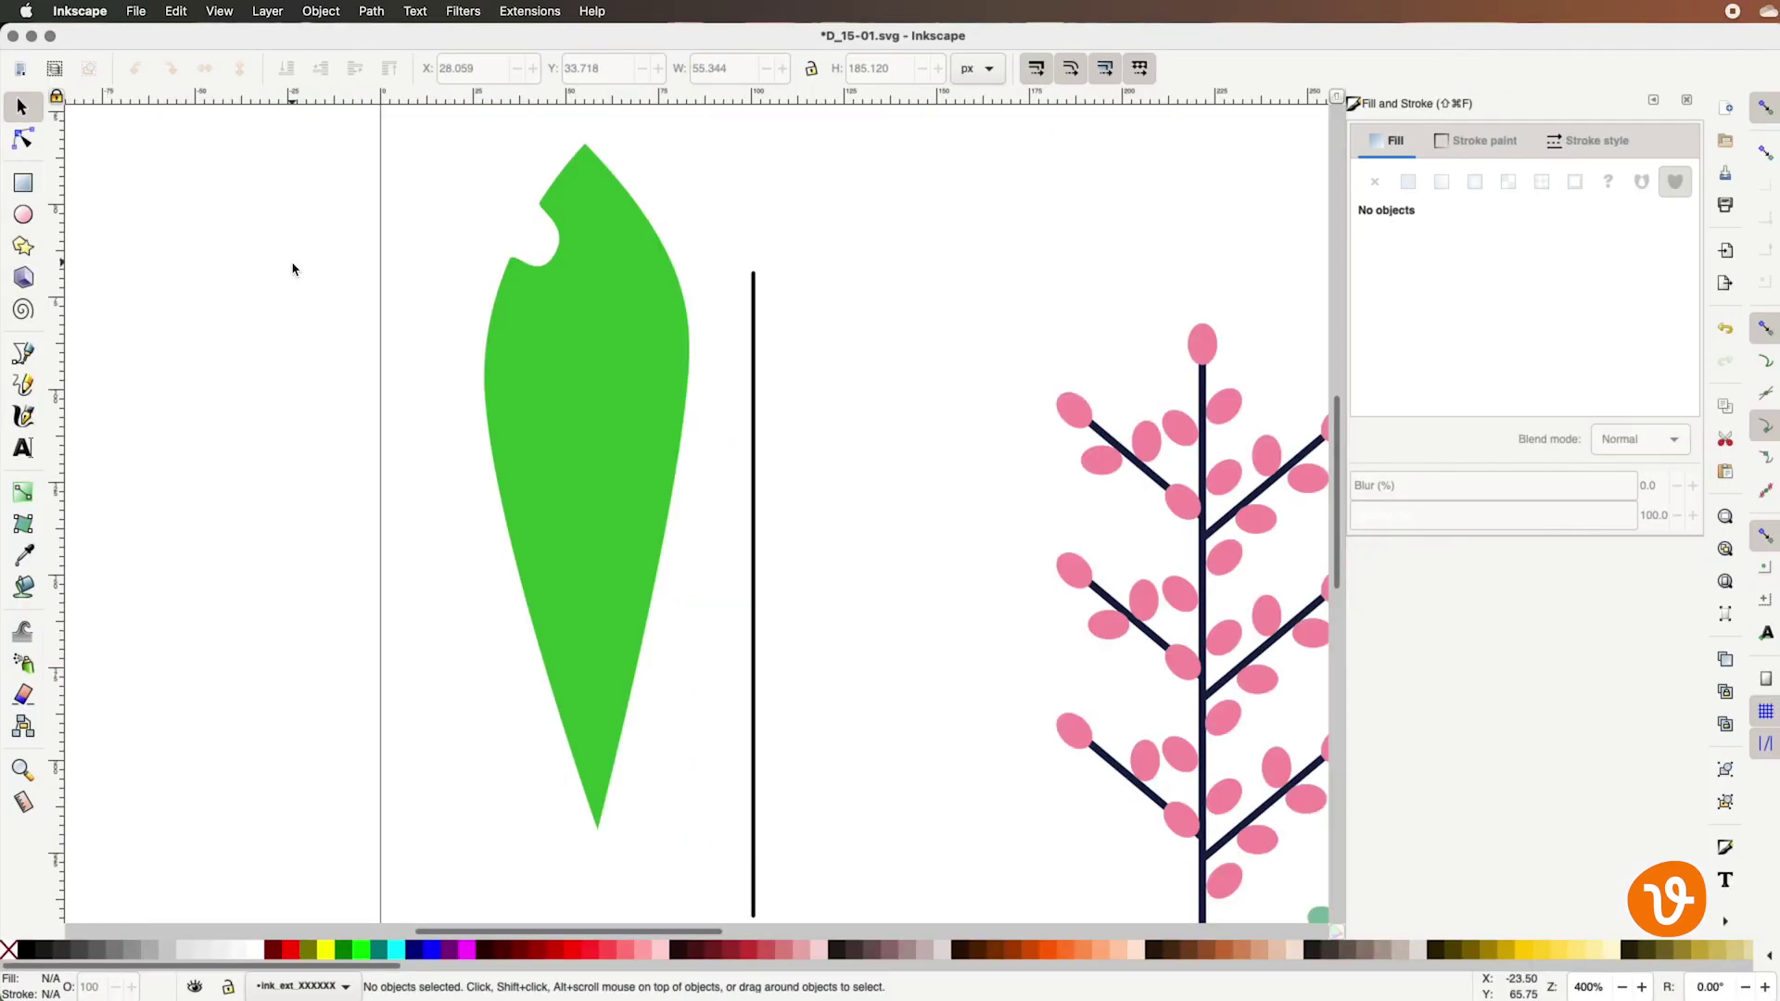